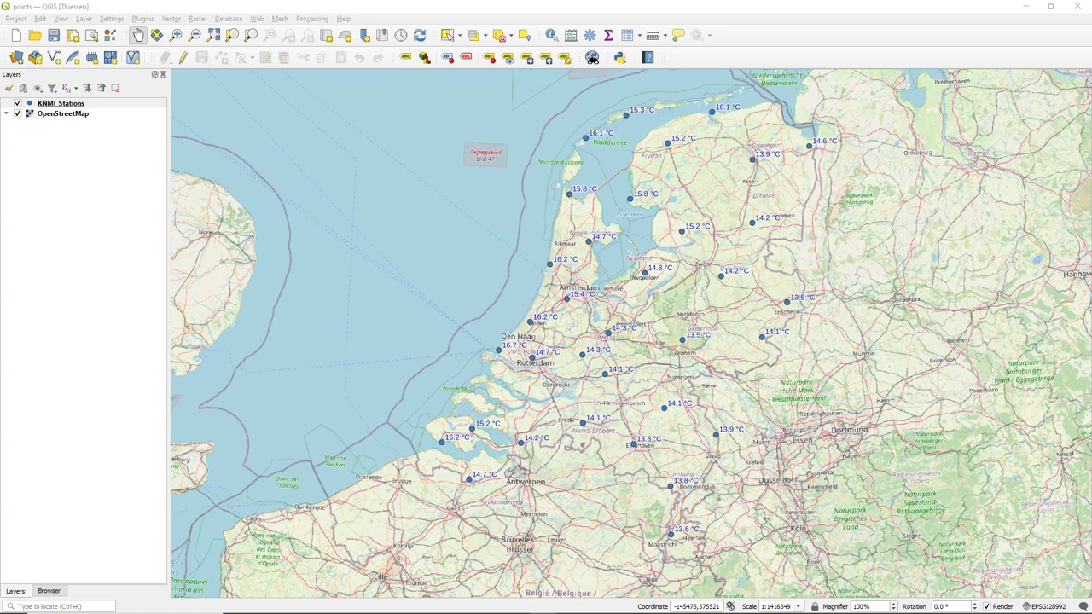
Step: Find and open the IDW interpolation algorithm in the Processing Toolbox by searching 'interp'
left_click(313, 18)
left_click(320, 31)
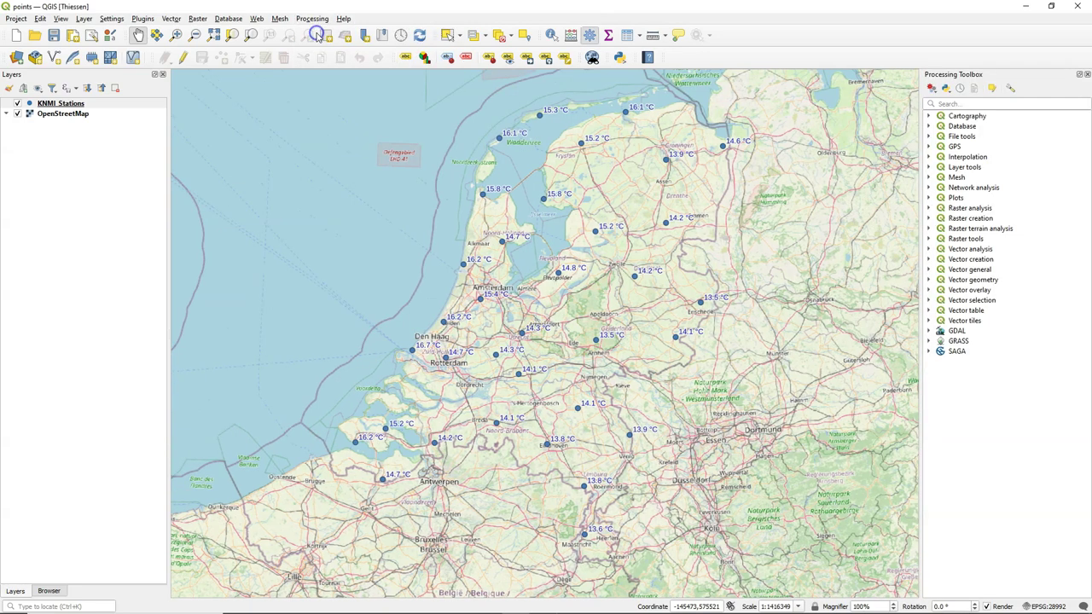
left_click(991, 104)
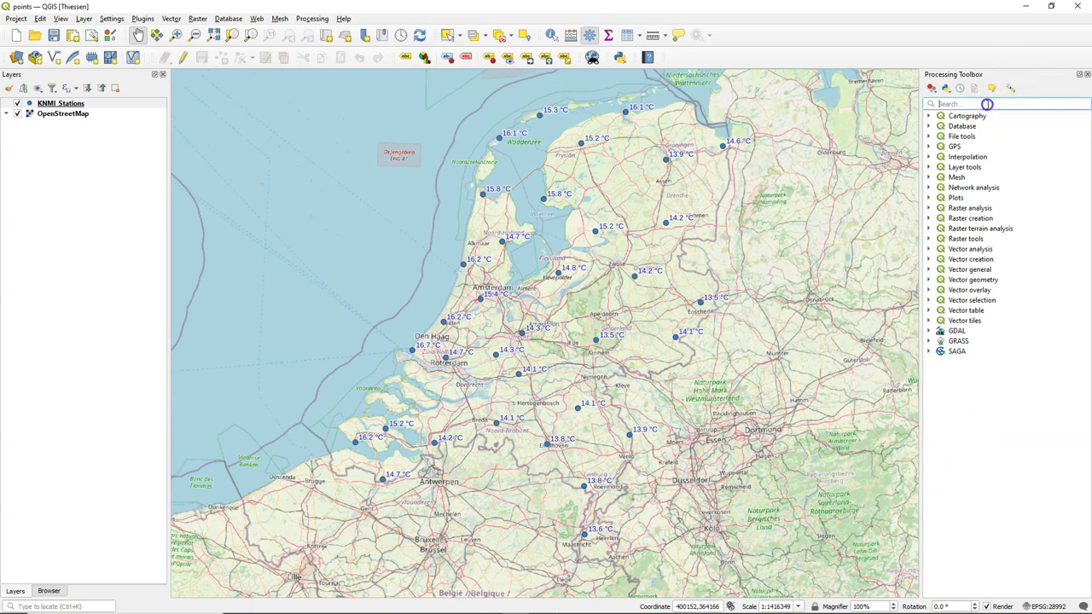
type("interpol")
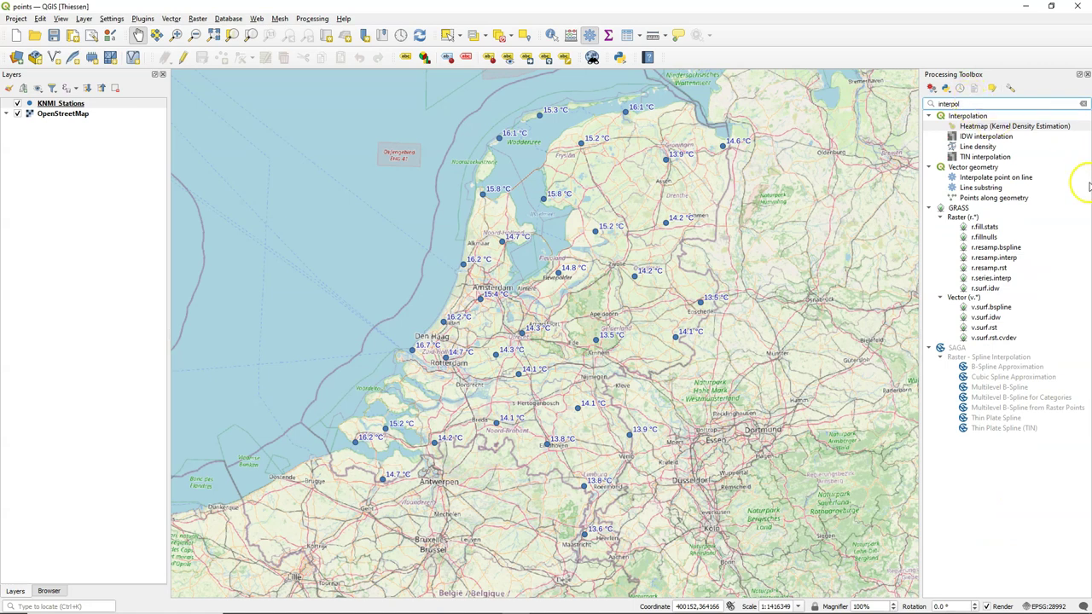
left_click(980, 137)
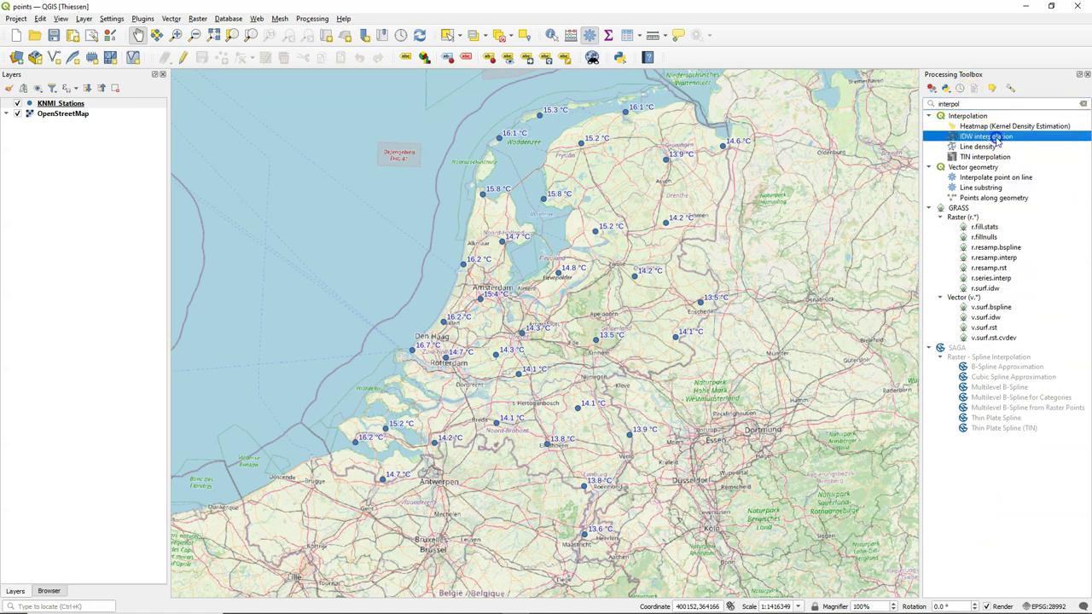
double_click(979, 137)
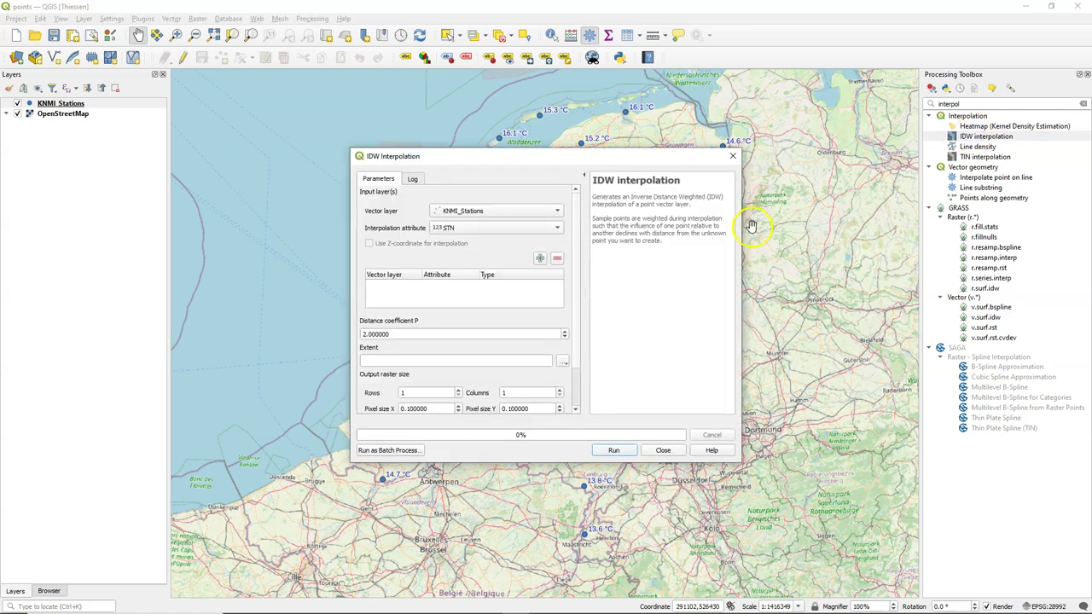
Step: Set the attribute to T(C), use the map canvas extent, copy its coordinates, and close the tool
left_click(447, 228)
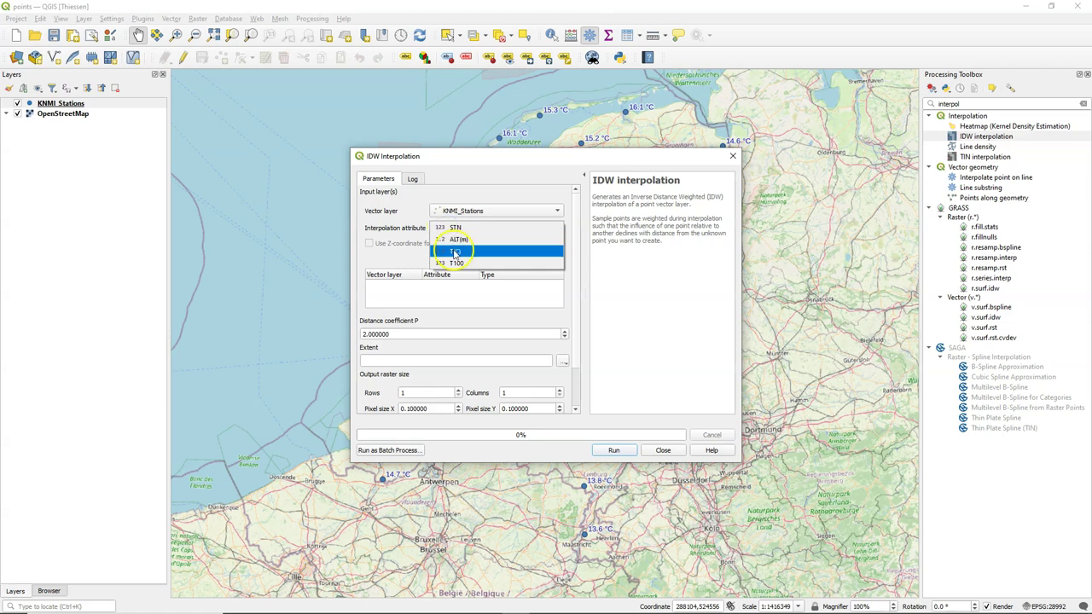
left_click(454, 250)
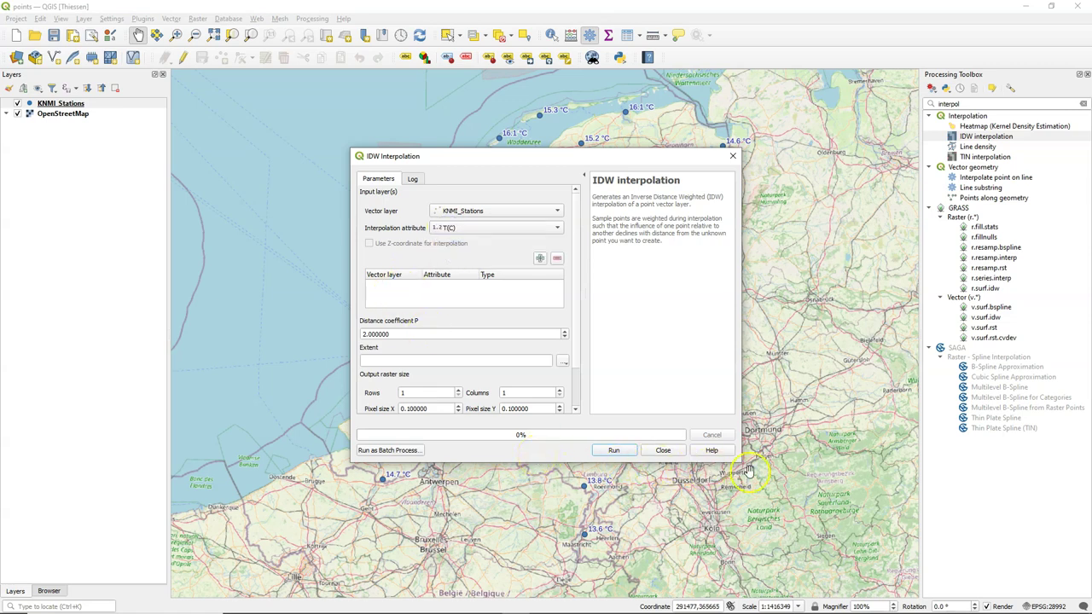
left_click_drag(739, 462, 811, 539)
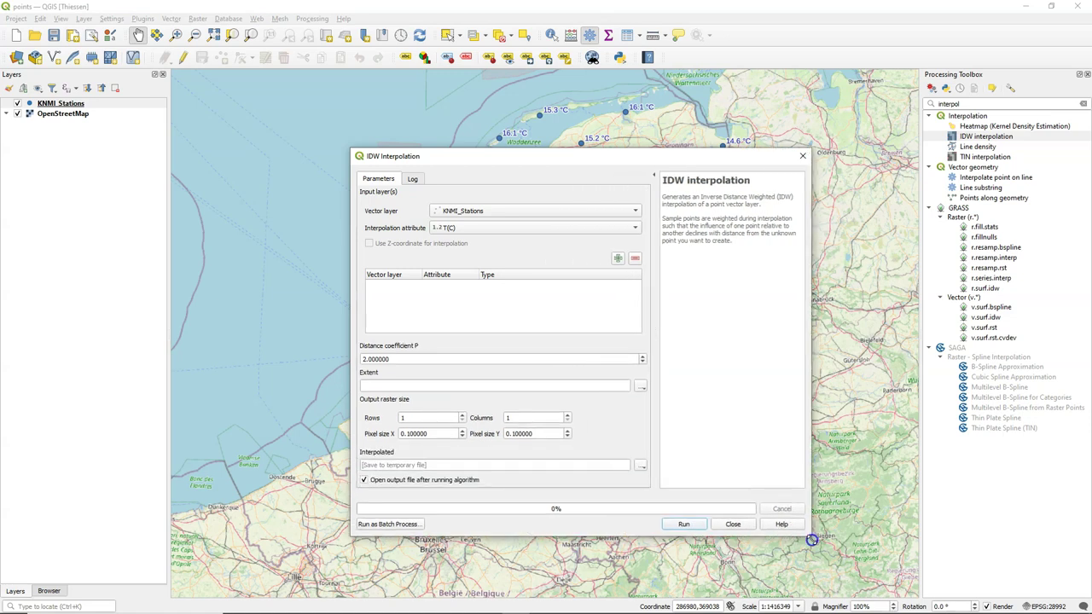
left_click(641, 386)
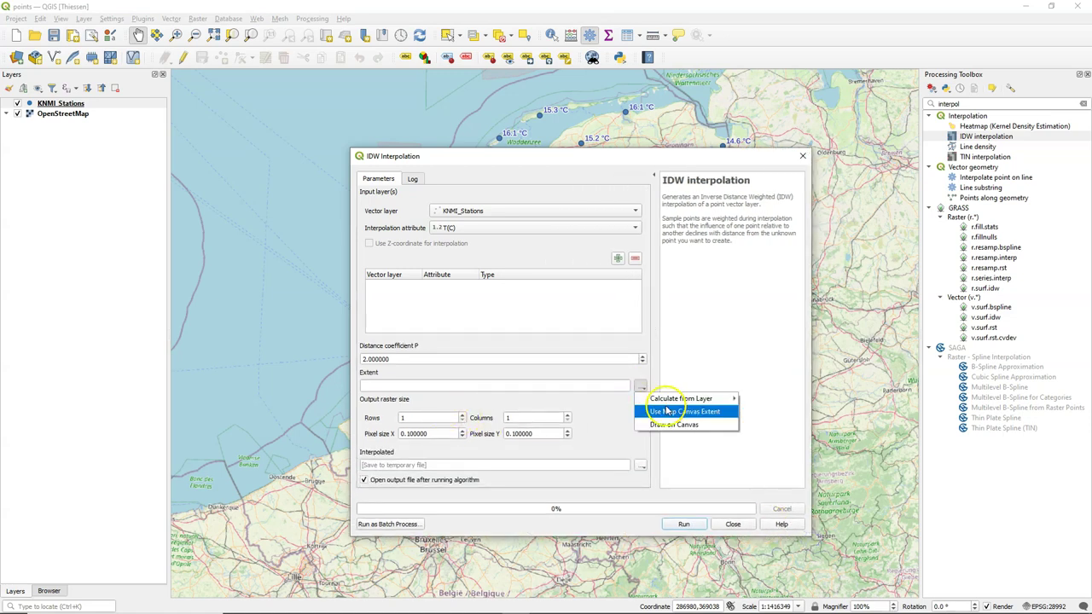
left_click(669, 413)
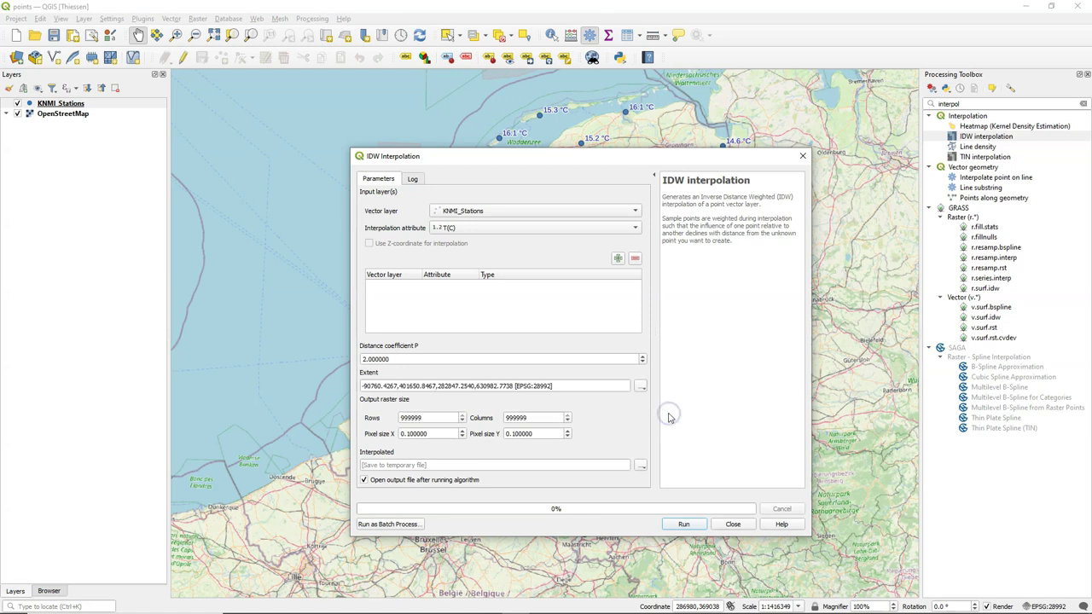
left_click(514, 387)
left_click_drag(514, 386, 361, 386)
key("ctrl+c")
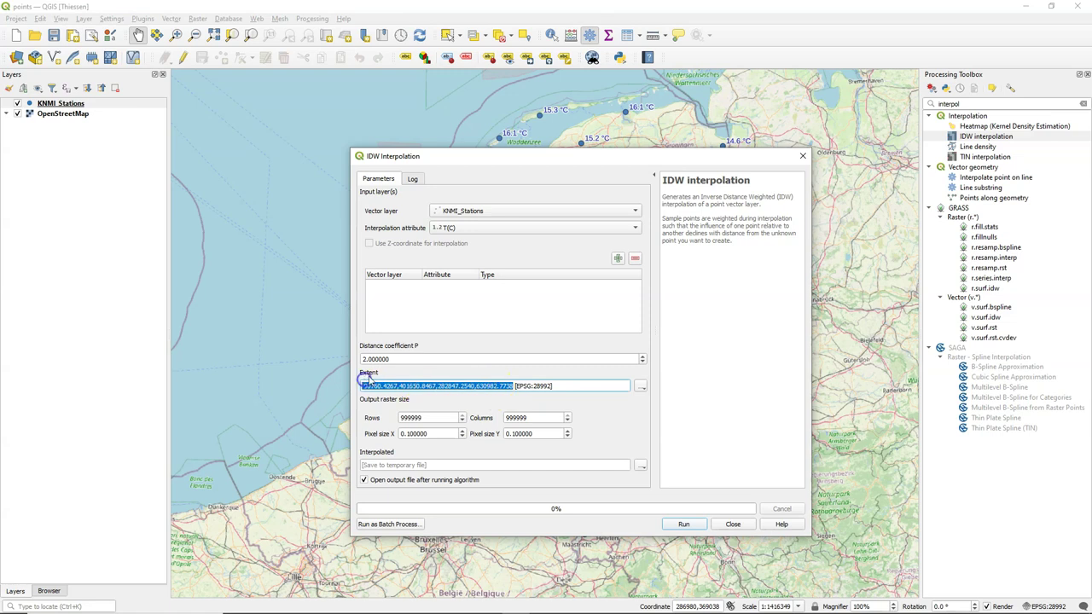
left_click(618, 422)
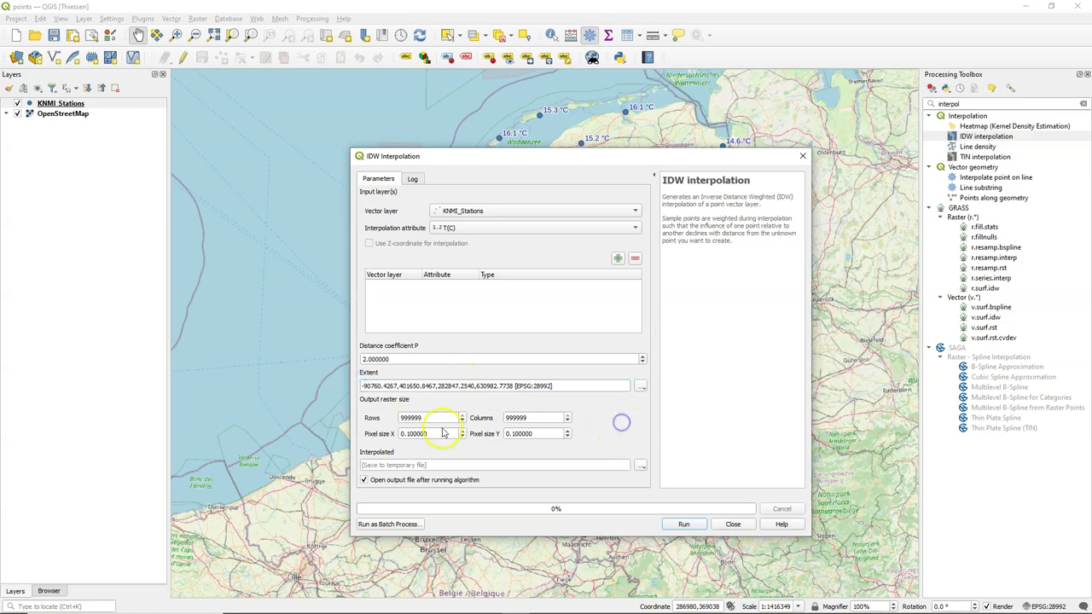
left_click(439, 434)
left_click(733, 525)
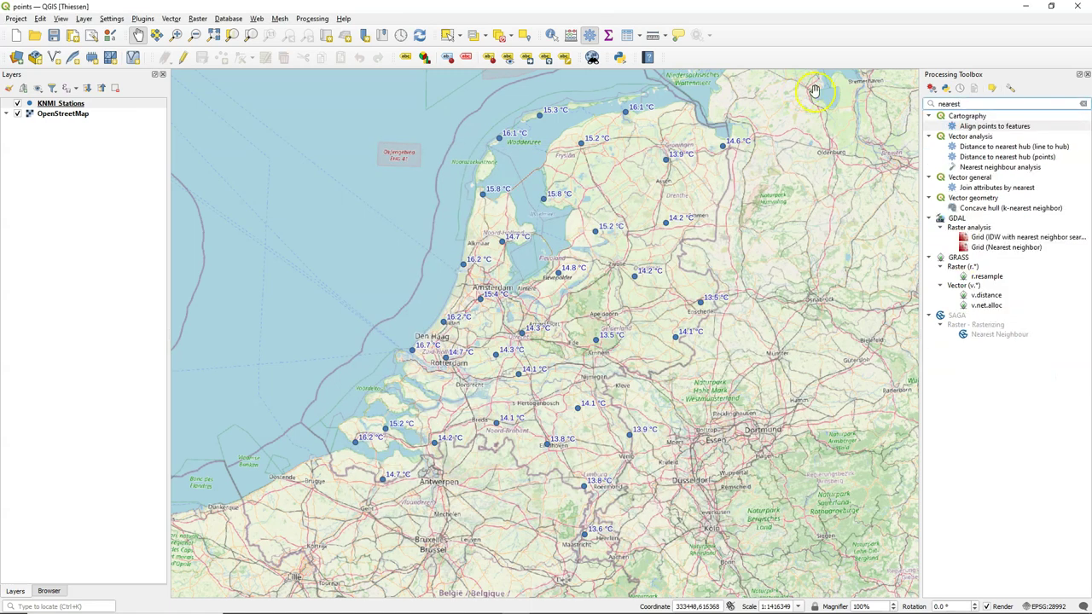
Step: Open GDAL Grid (Nearest neighbor) with T(C) as the Z value field and enlarge the dialog
left_click(998, 248)
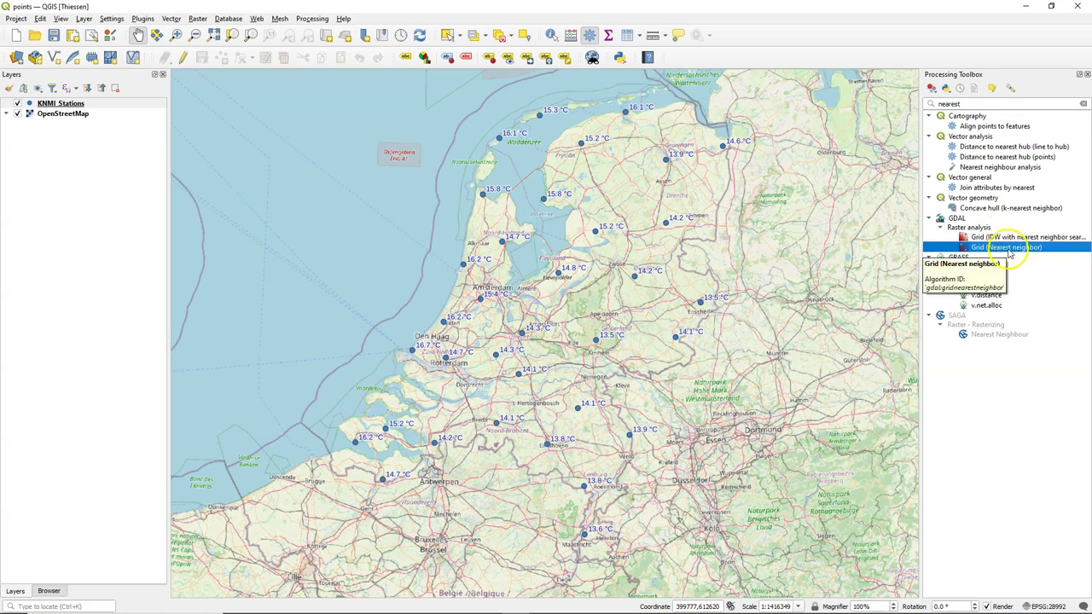
double_click(1000, 248)
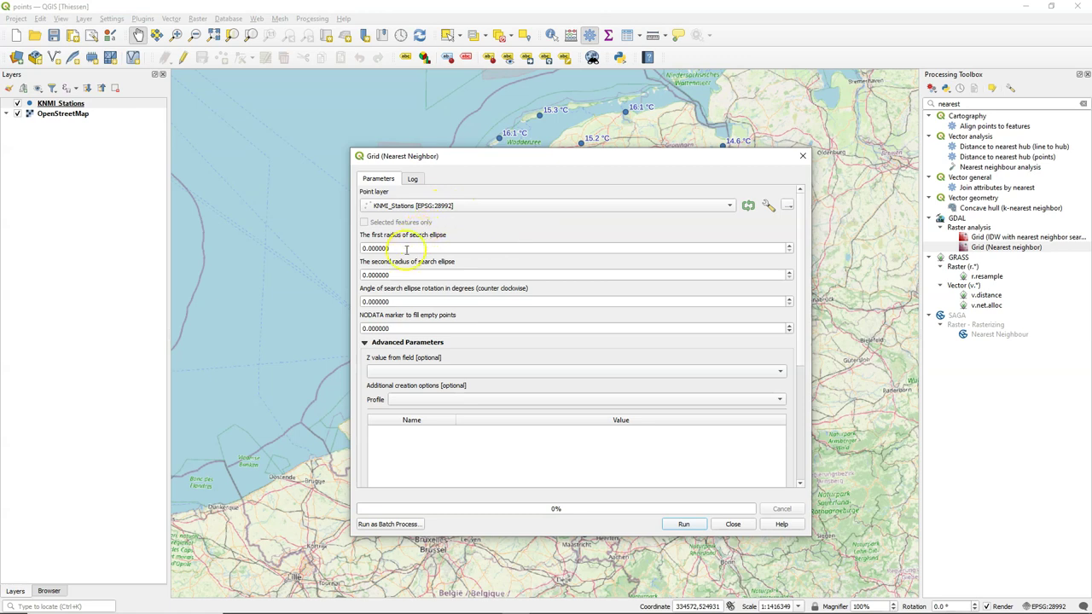
left_click(388, 372)
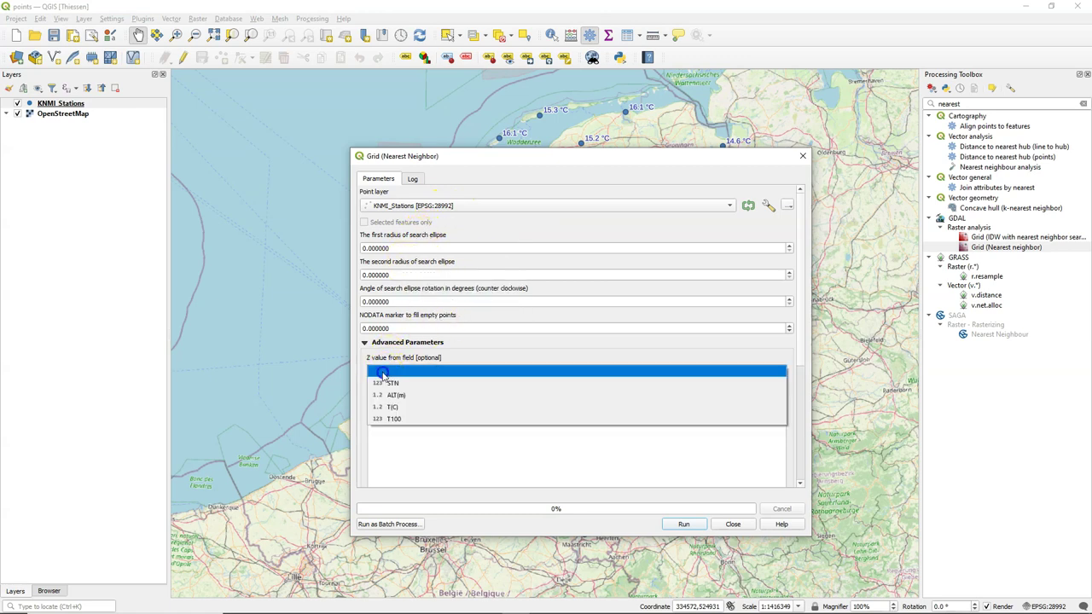
left_click(392, 407)
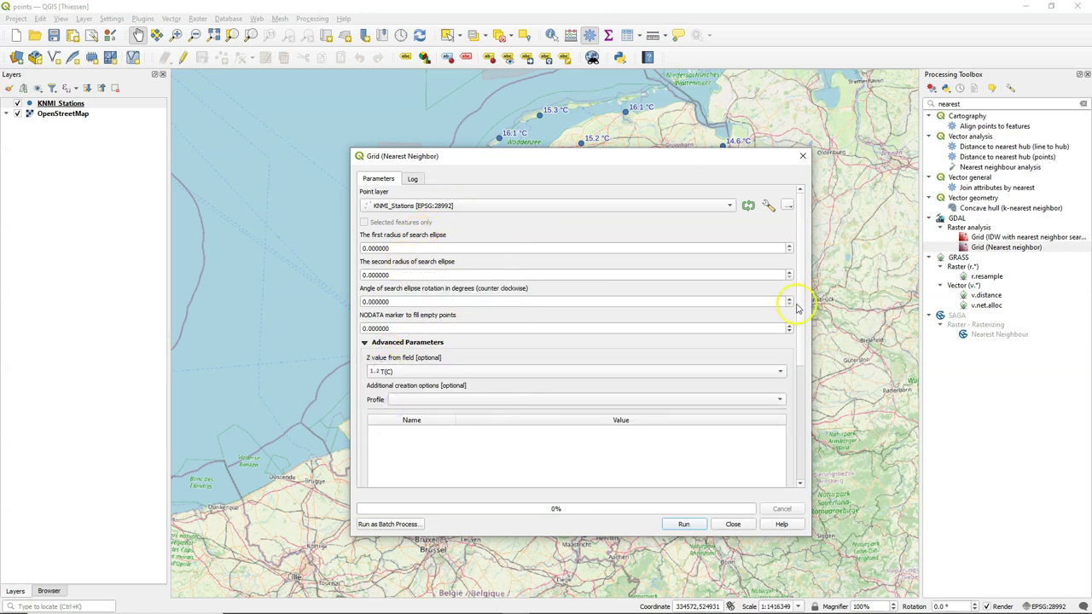
left_click_drag(691, 151, 721, 34)
left_click_drag(799, 247, 799, 364)
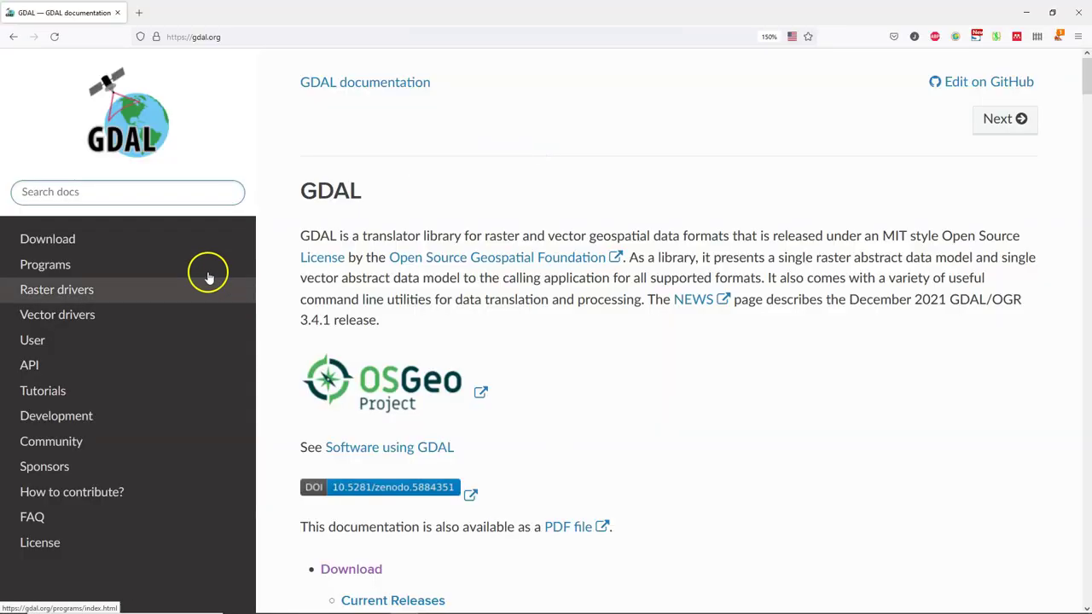
Step: Go from gdal.org Programs to the gdal_grid page and scroll to the -txe and -tye options
left_click(53, 264)
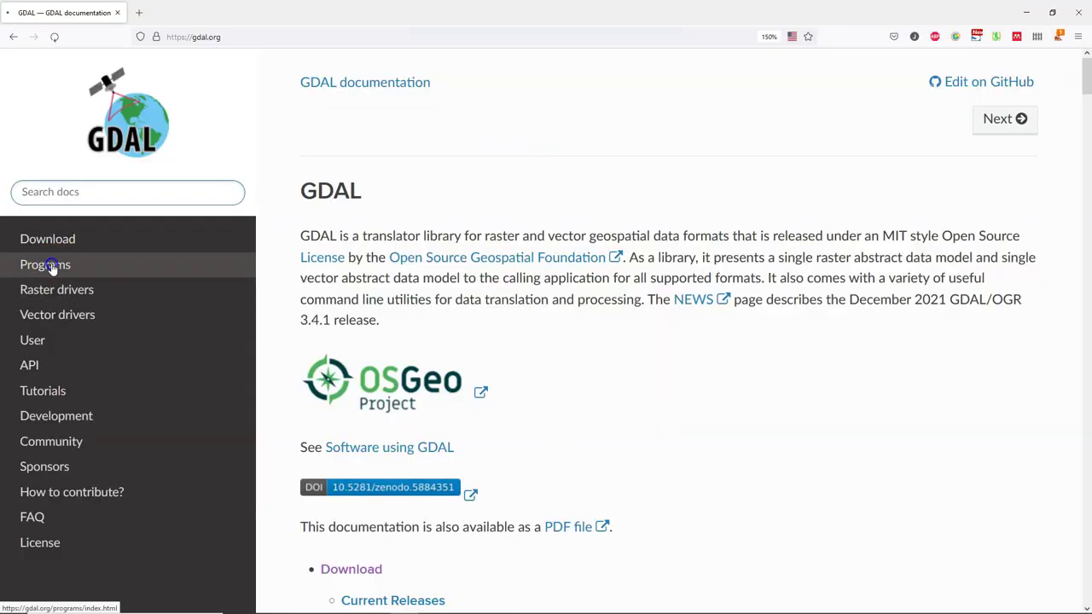
scroll(447, 368, "down", 3)
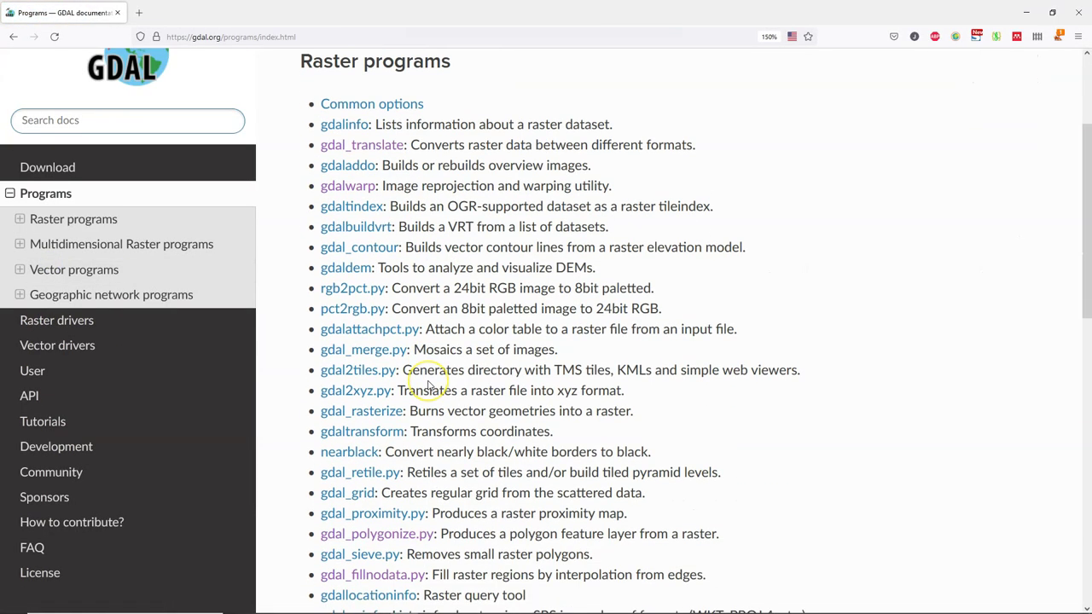
left_click(356, 495)
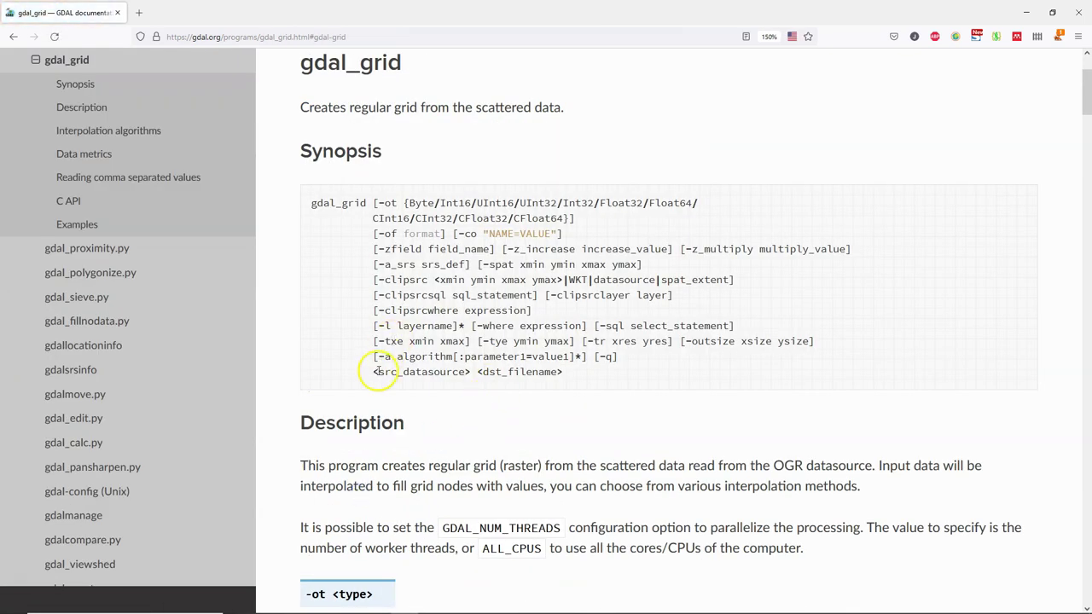
scroll(381, 386, "down", 2)
scroll(381, 386, "down", 9)
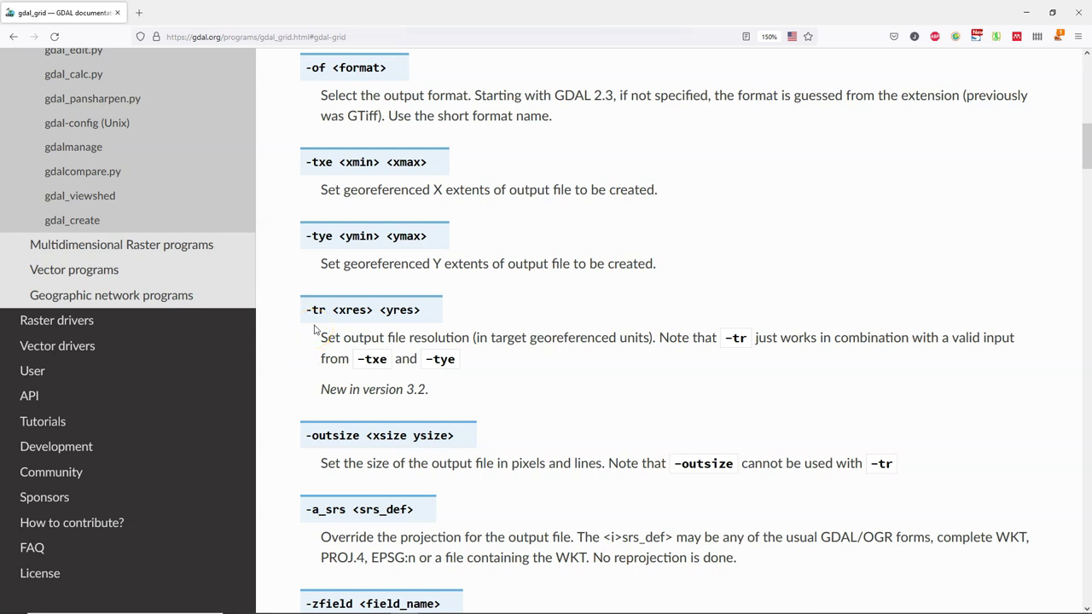
Step: Add '-txe -90760.4267 401650.8467 -tye 282847.2540 630982.7738' to the additional command-line parameters
key("alt+Tab")
left_click(408, 351)
type("-")
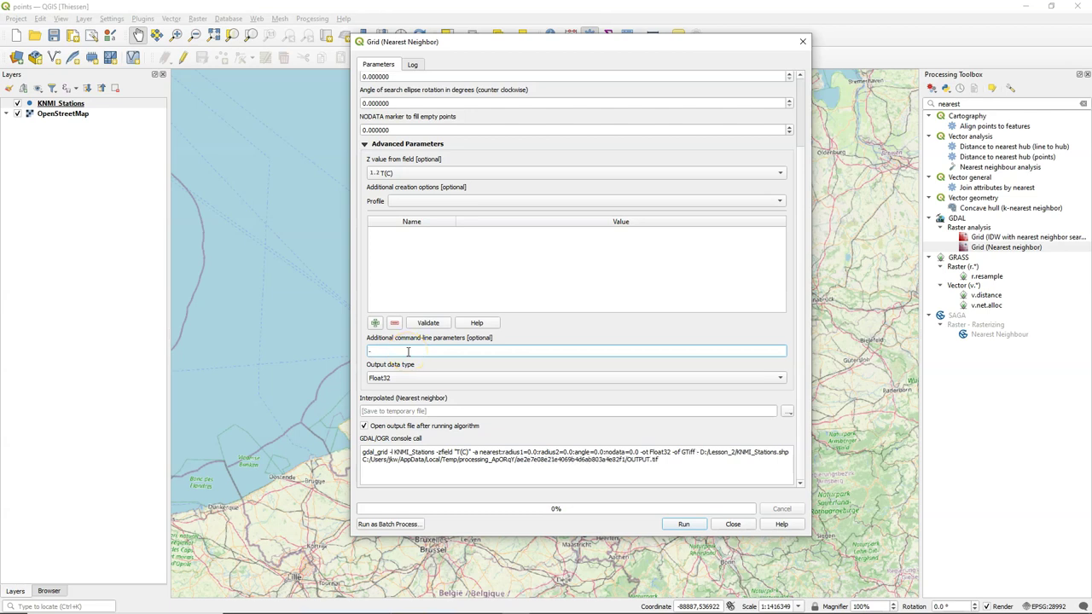
type("tx")
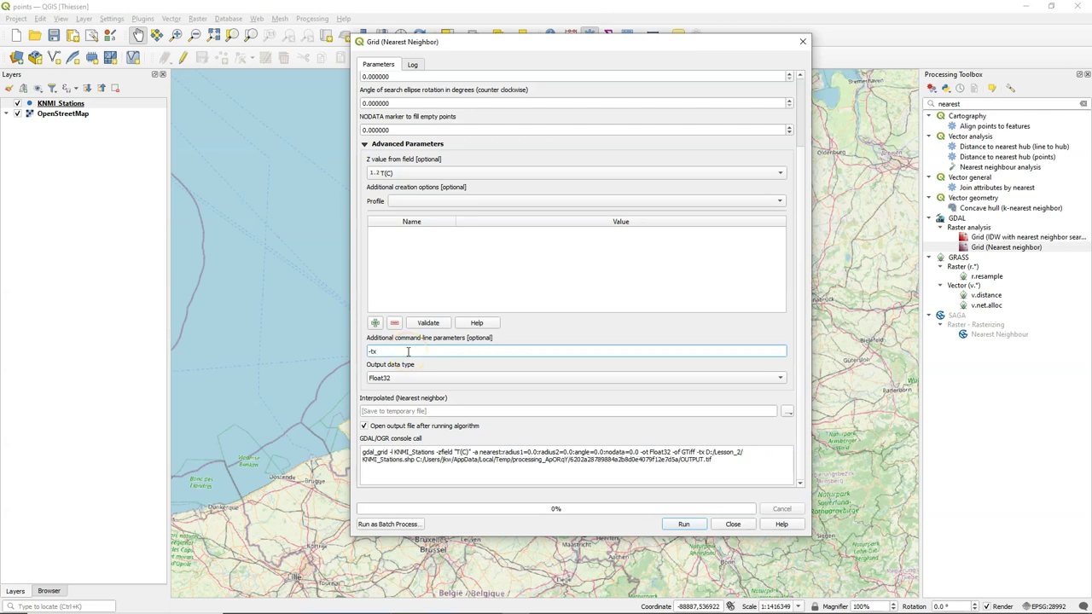
type("e")
key("ctrl+v")
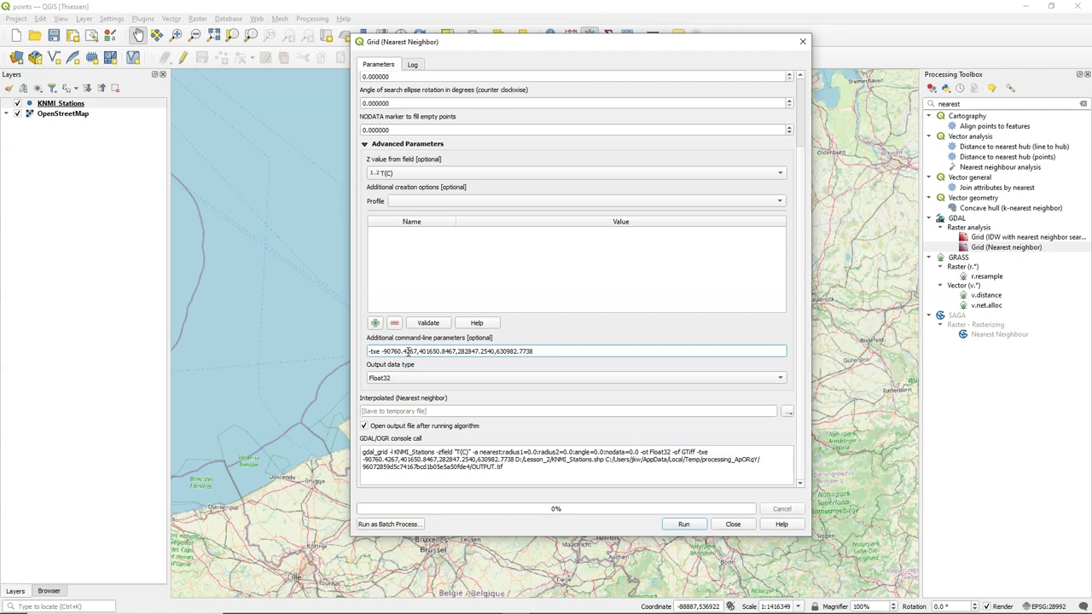
left_click(417, 350)
key("shift+Right")
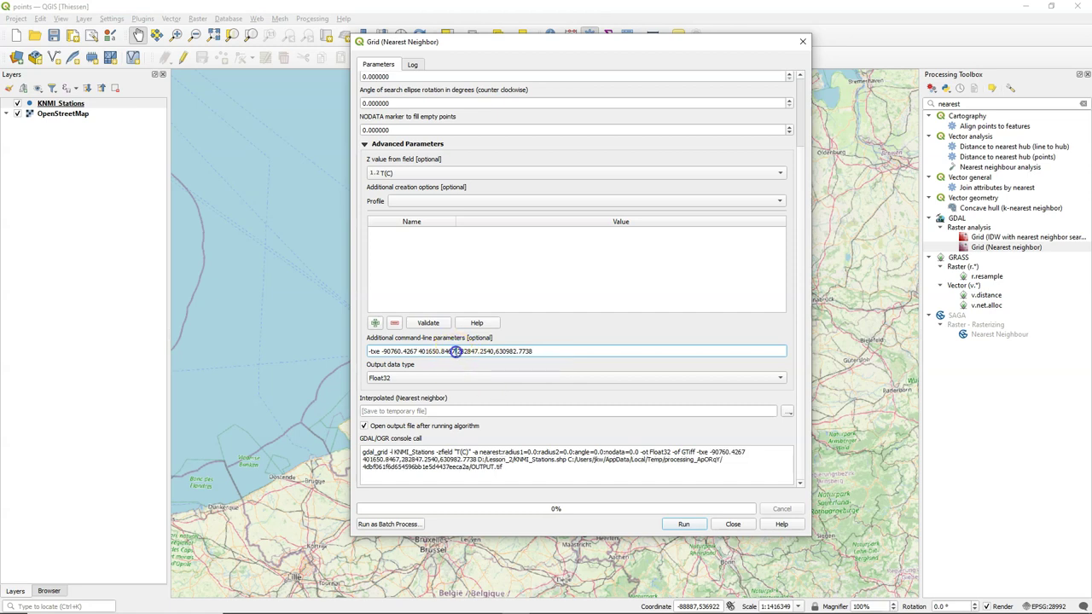
key("shift+Right")
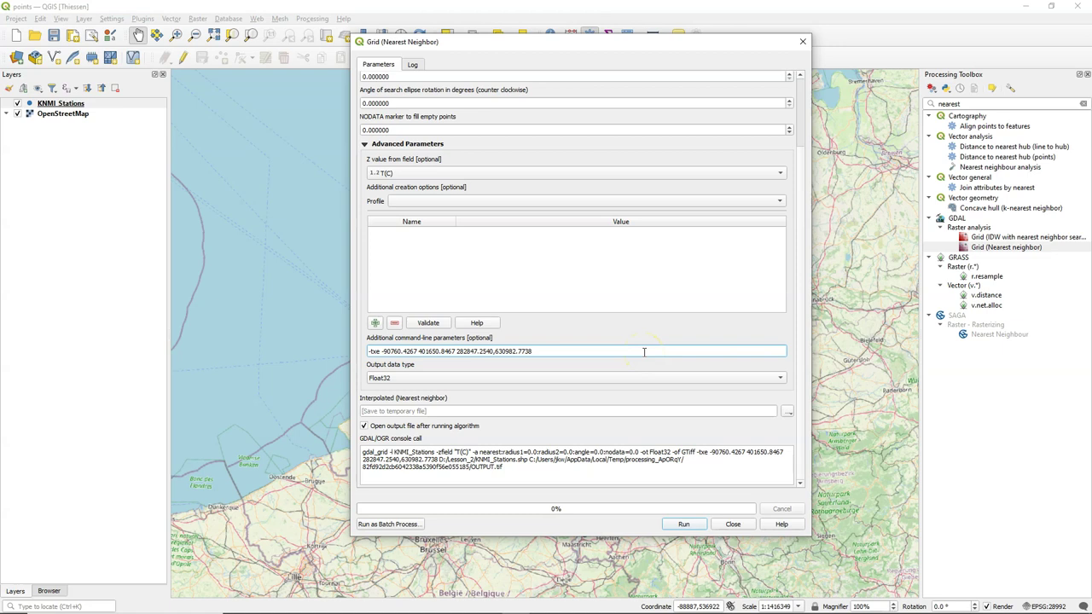
type("-ty")
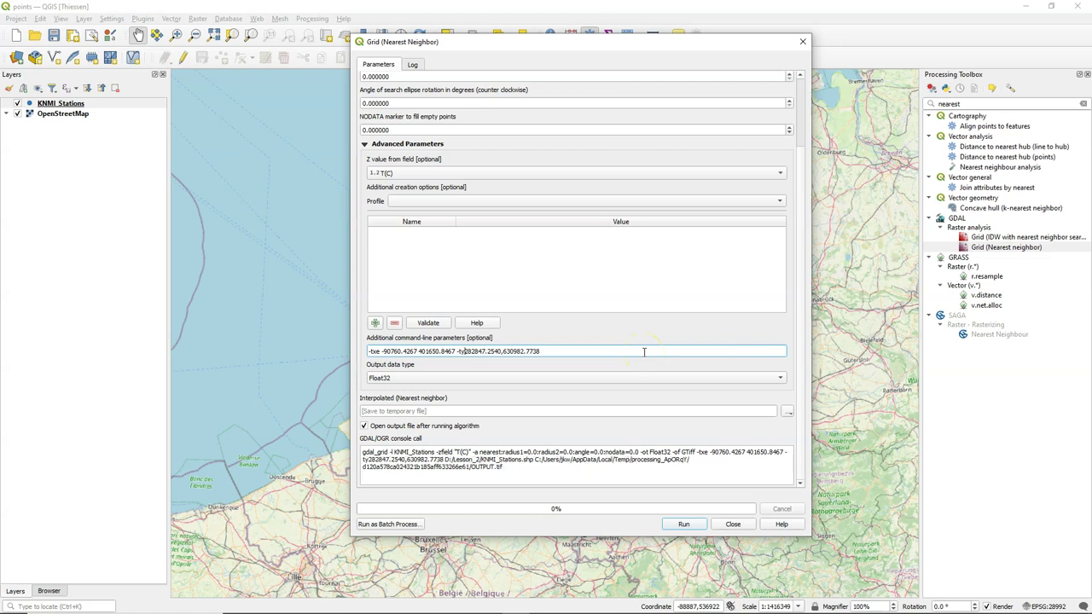
type("e")
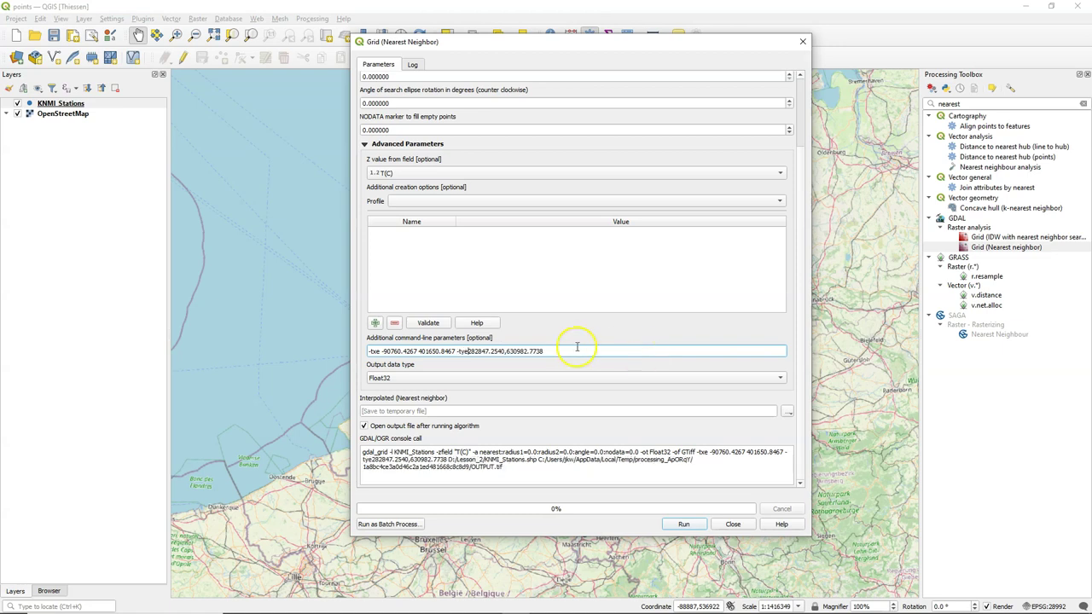
left_click(508, 355)
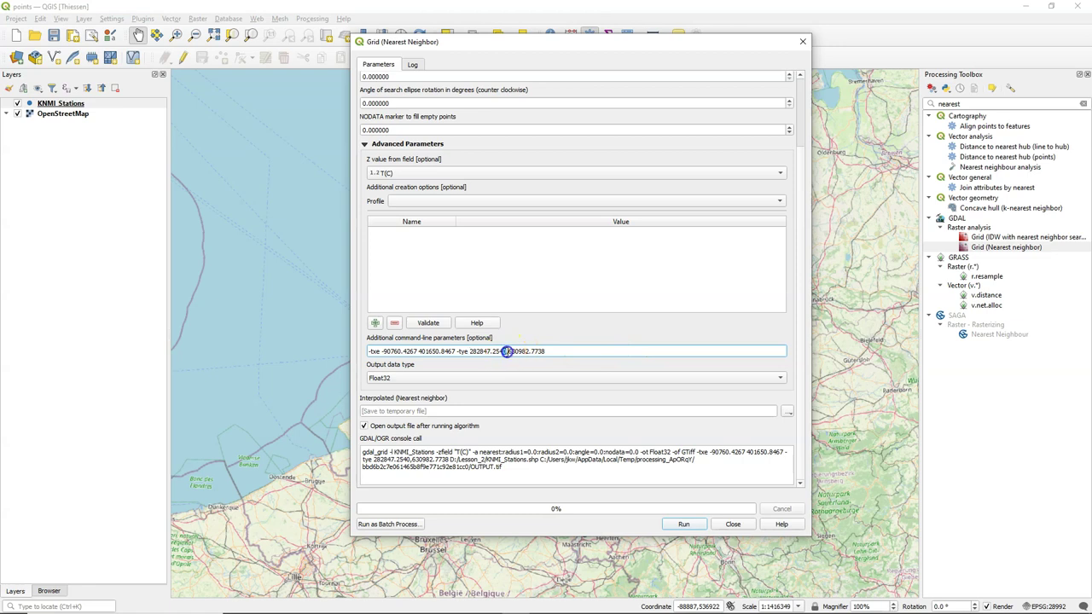
key("BackSpace")
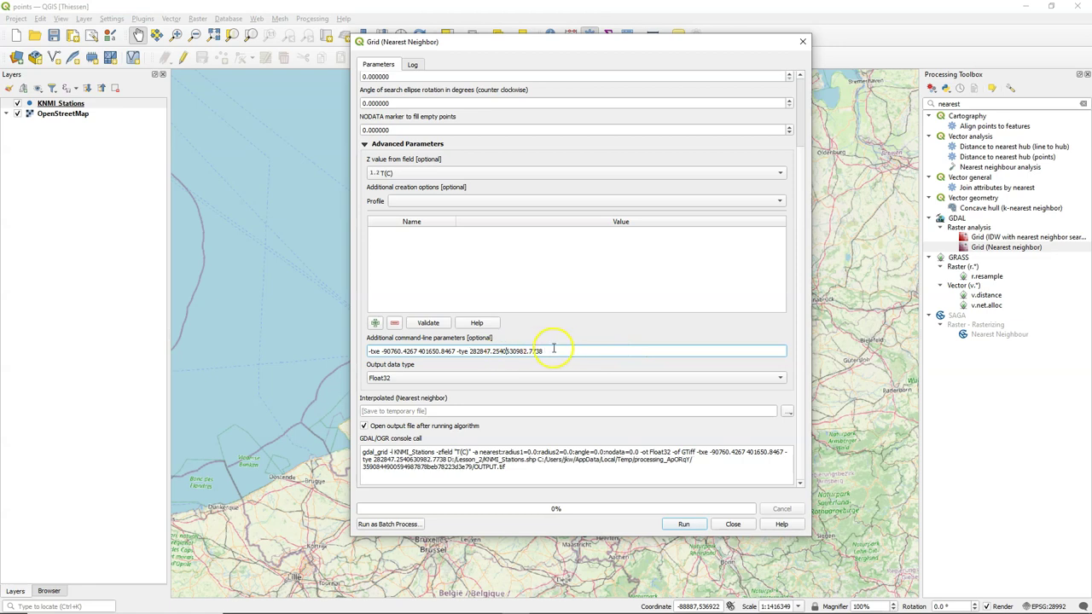
Step: Append the output resolution '-tr 50 50' to the extra parameters
left_click(567, 353)
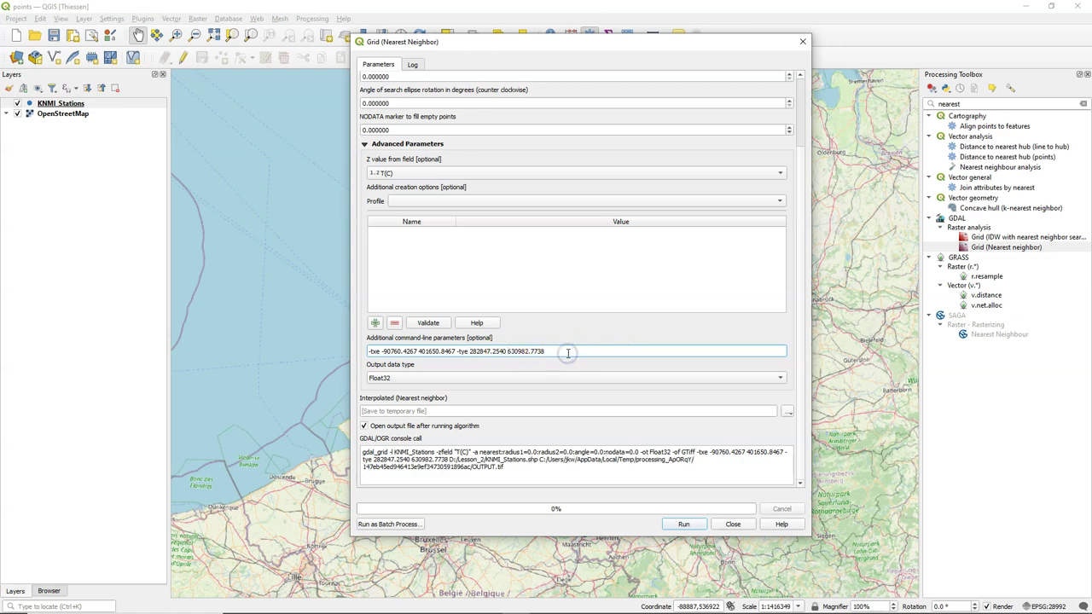
type("-tr")
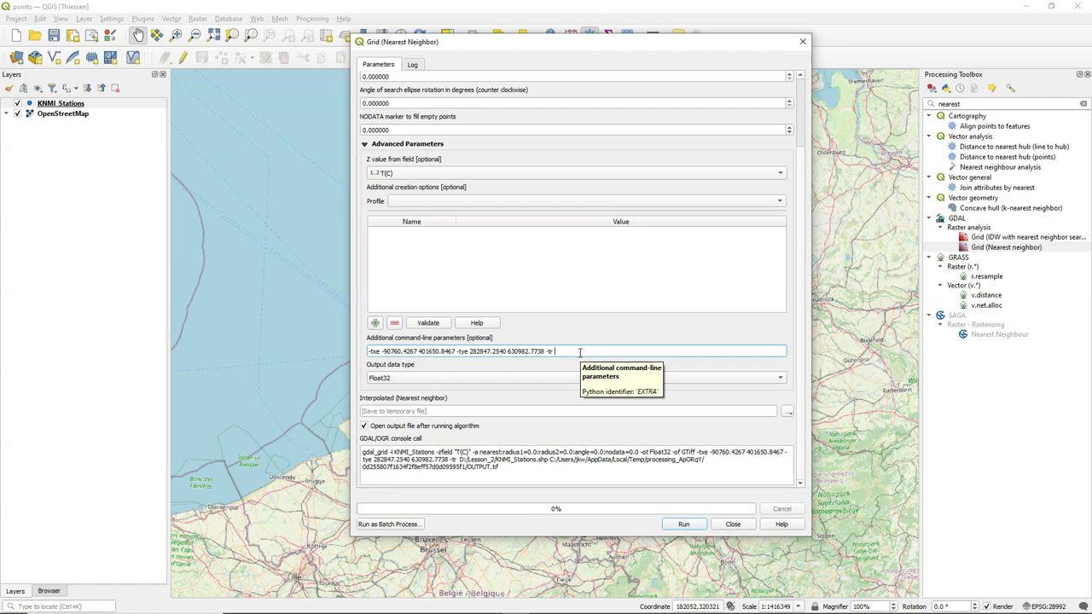
type(" 100 10")
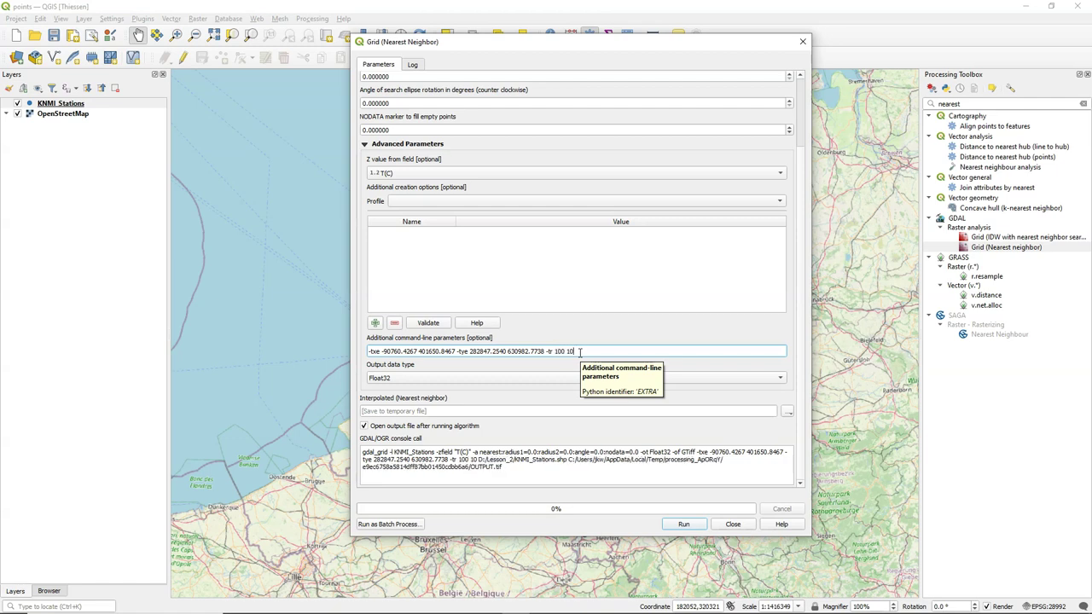
type("0")
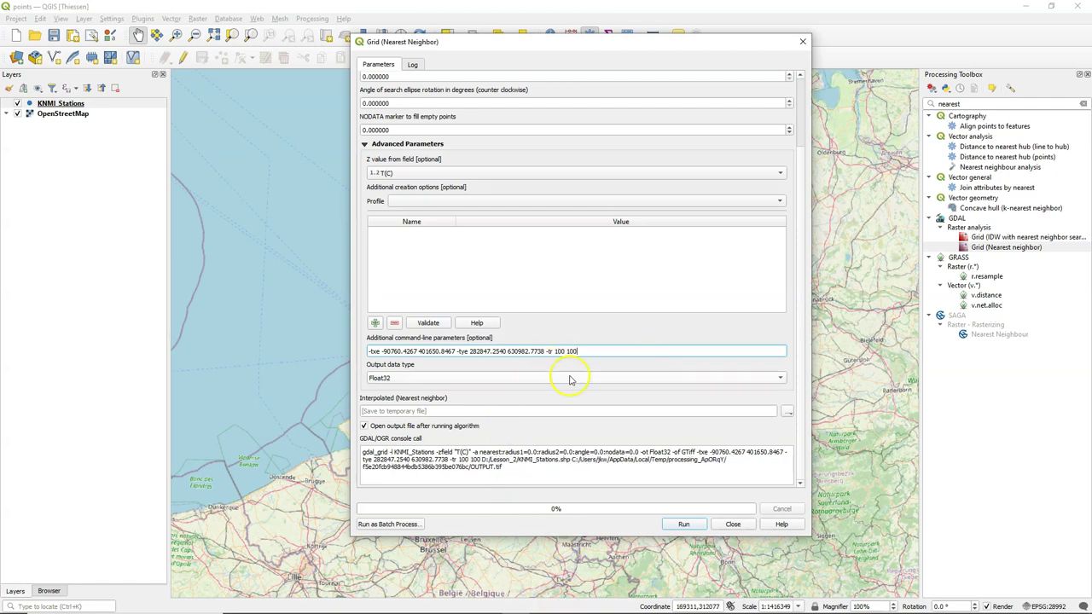
double_click(557, 352)
type("50")
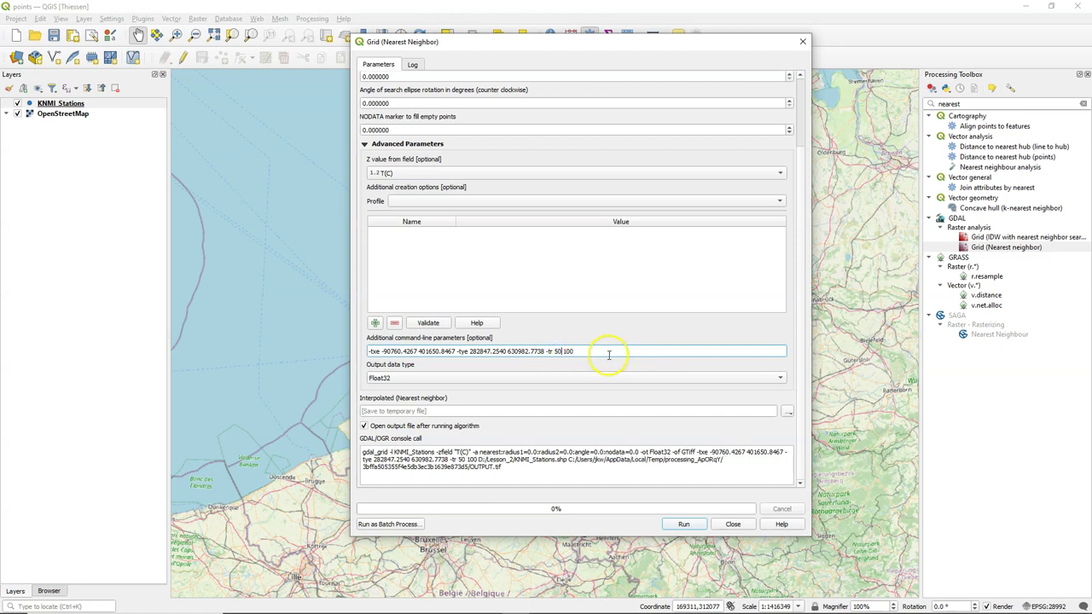
double_click(566, 351)
type("50")
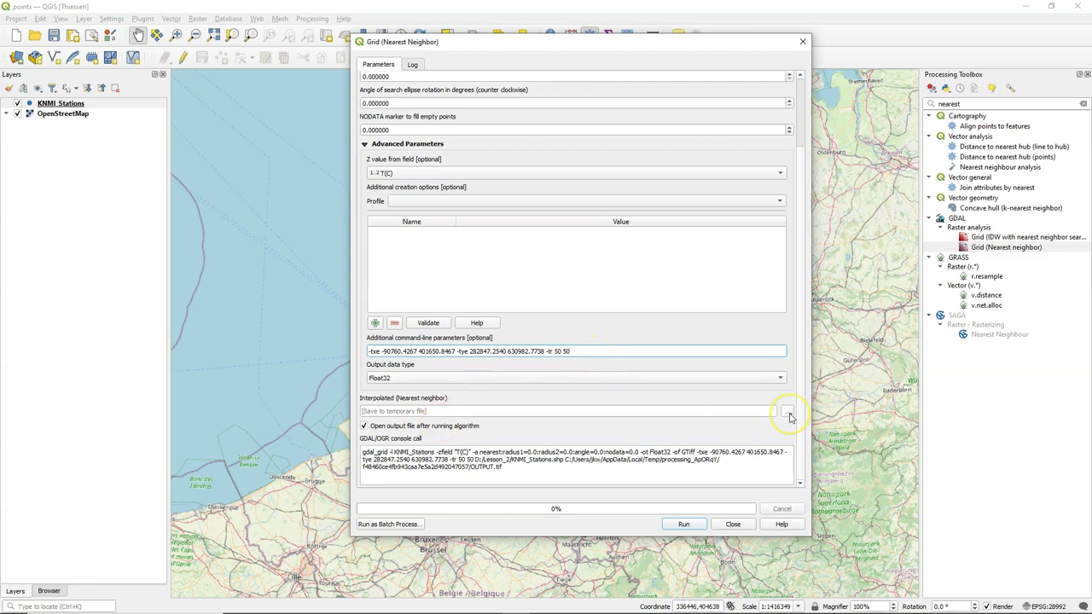
Step: Run the nearest-neighbour grid, close the dialog, and move KNMI_Stations above the Interpolated (Nearest neighbor) raster
left_click(683, 525)
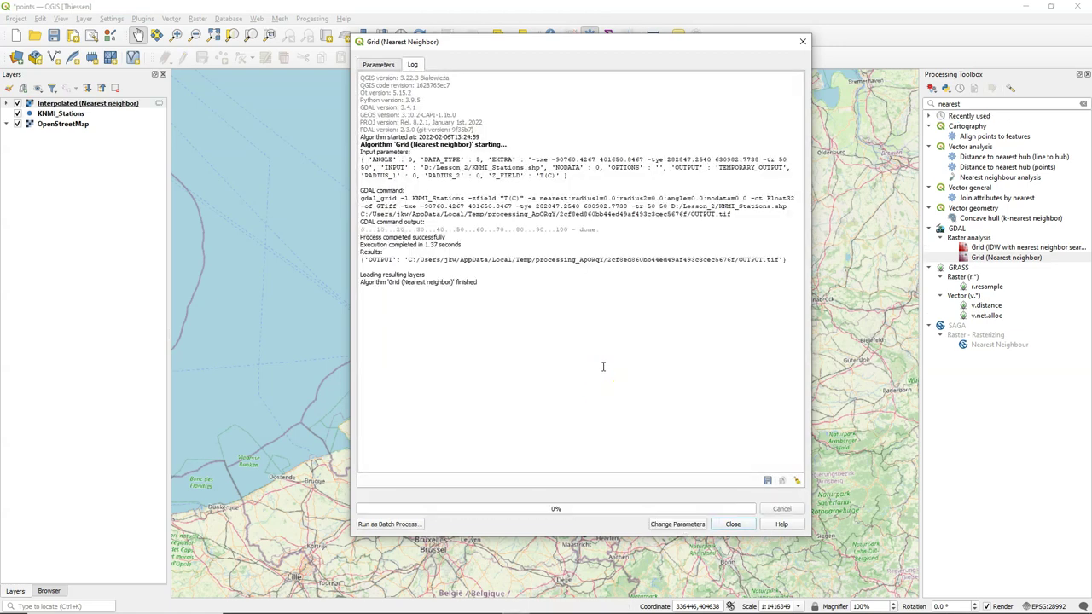
left_click(734, 525)
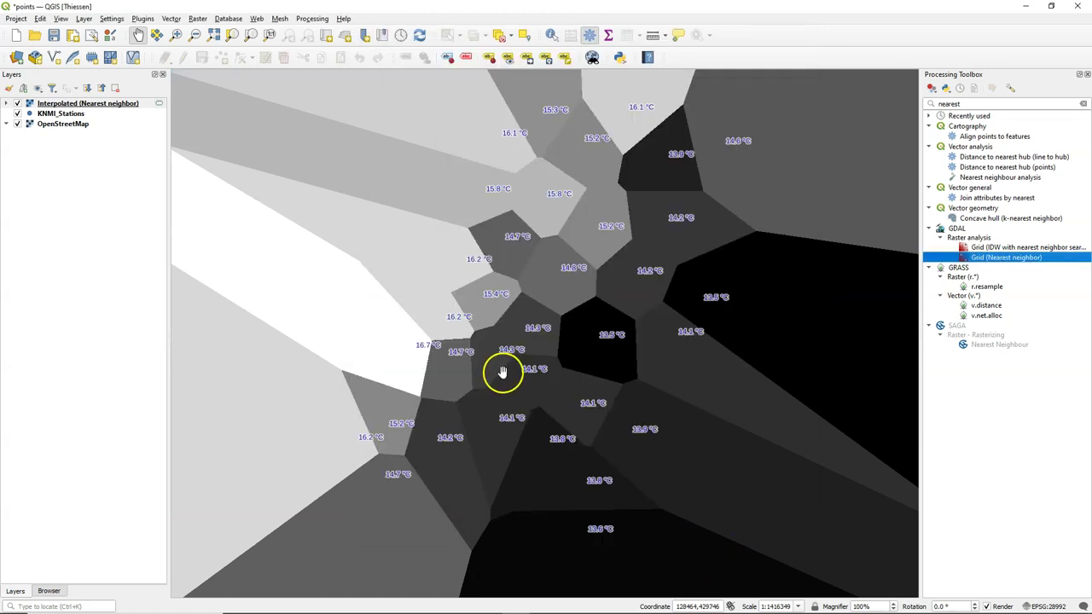
scroll(502, 372, "down", 1)
scroll(502, 372, "up", 1)
left_click_drag(60, 113, 66, 99)
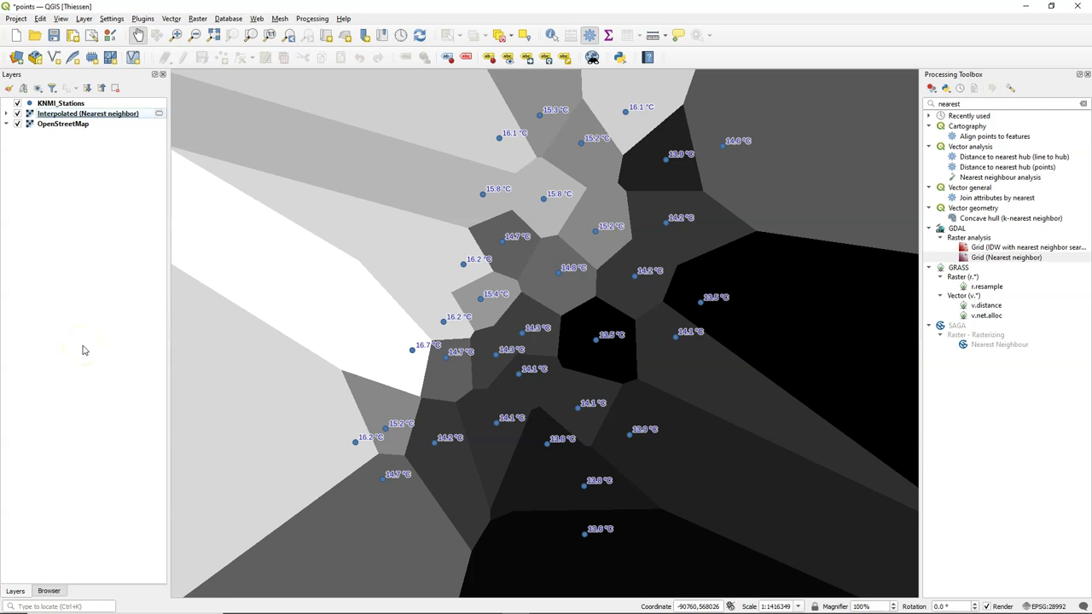
Step: Install the PCRaster Tools plugin from the plugin manager
left_click(143, 18)
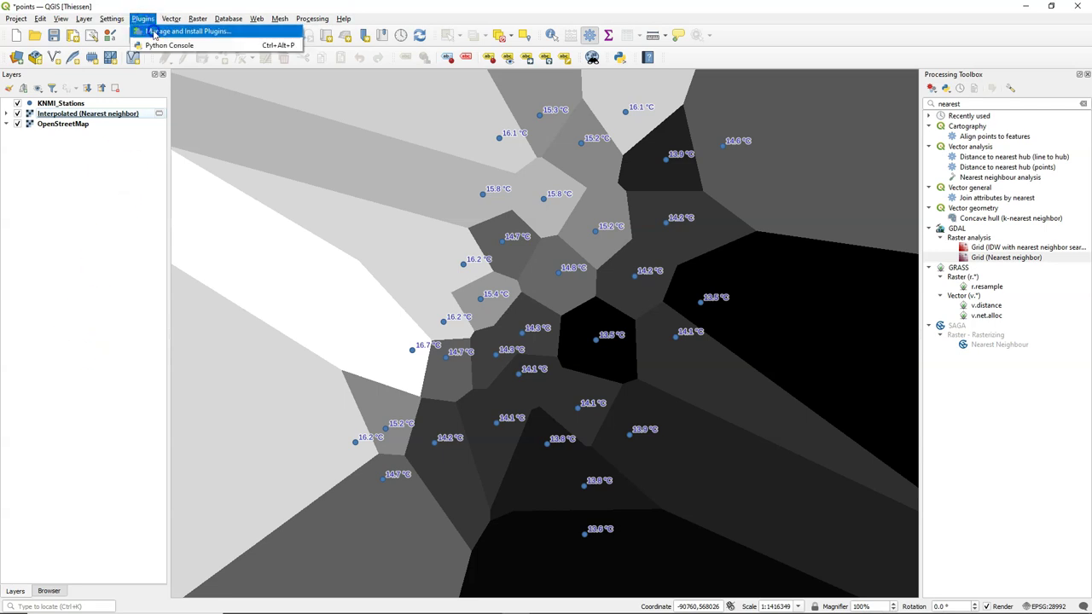
left_click(154, 31)
left_click_drag(196, 10, 373, 136)
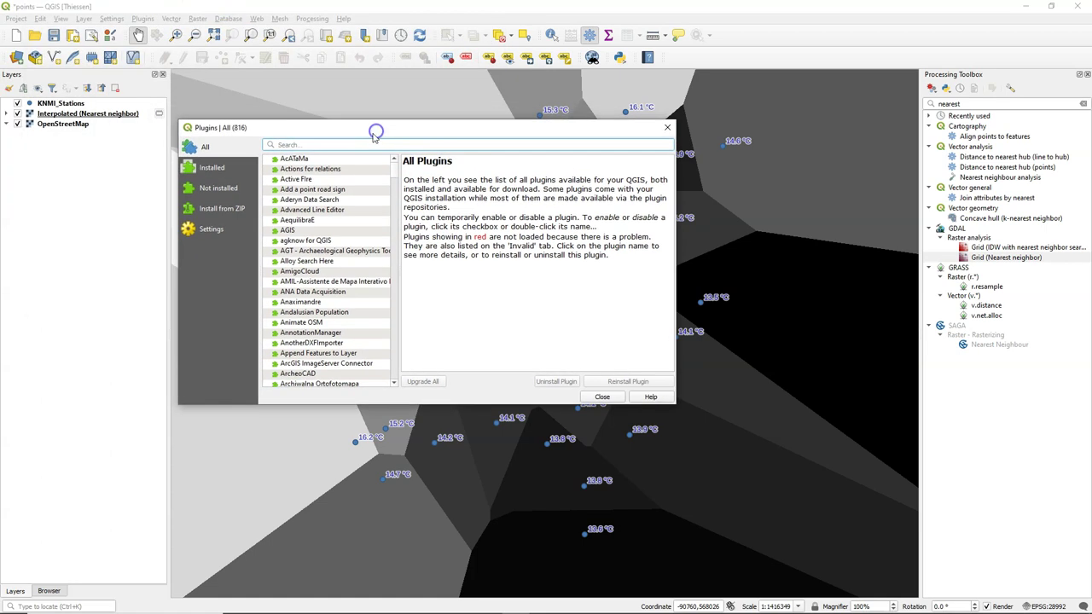
type("pcrast")
left_click(312, 161)
left_click(648, 381)
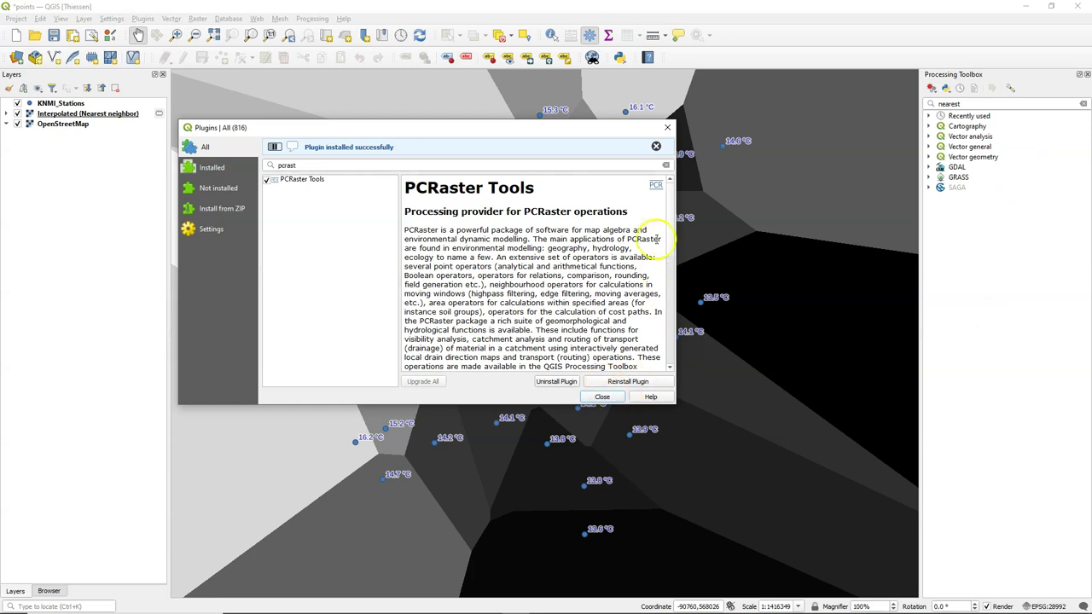
left_click_drag(673, 229, 672, 317)
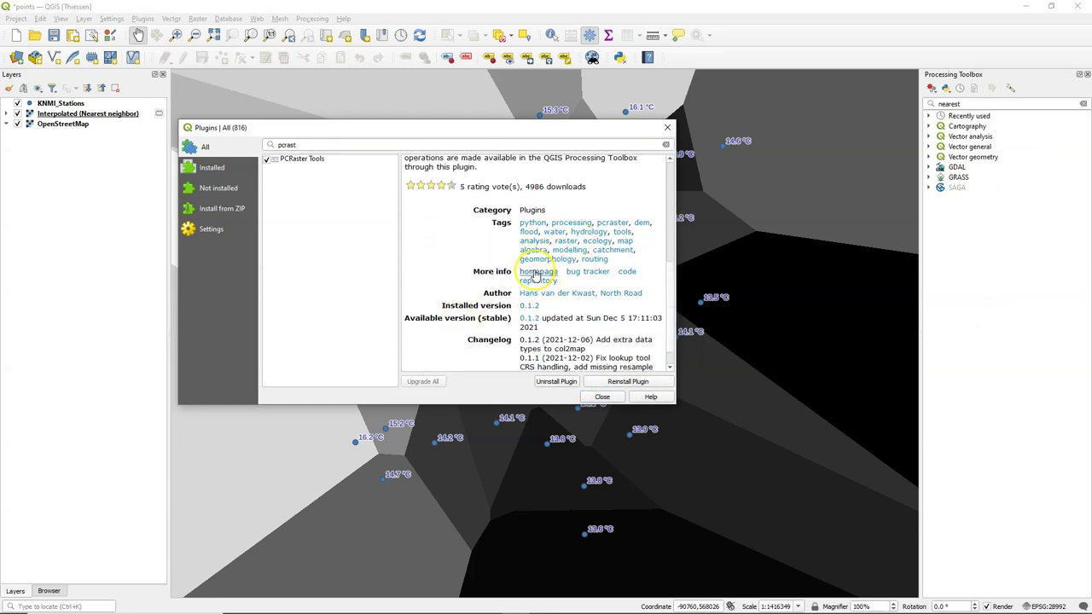
left_click(603, 399)
Step: Search 'qgis res' and install the QGIS Resource Sharing plugin
left_click(141, 19)
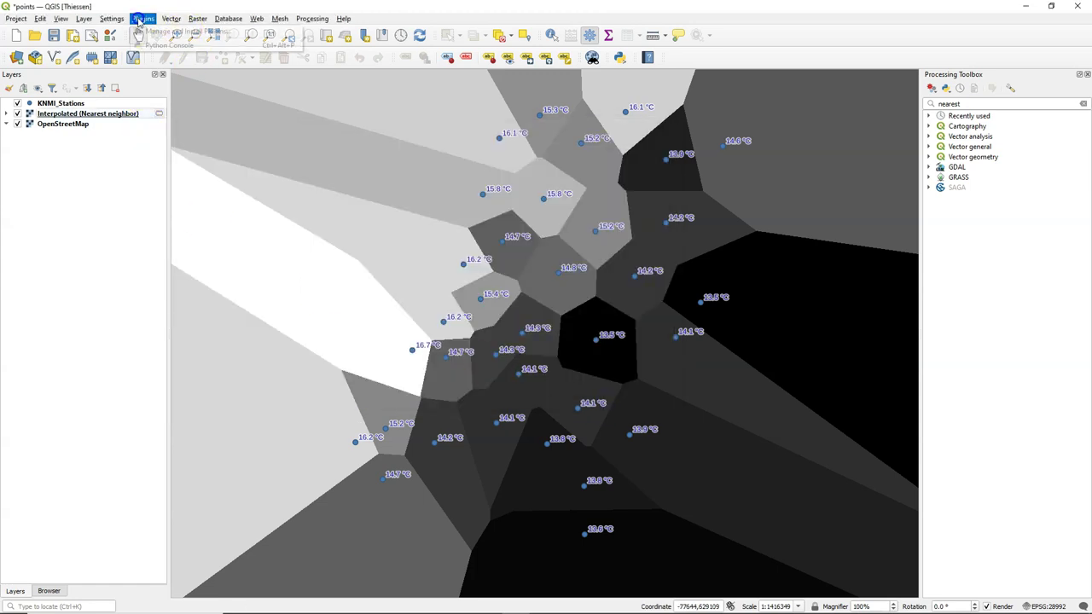
left_click(156, 32)
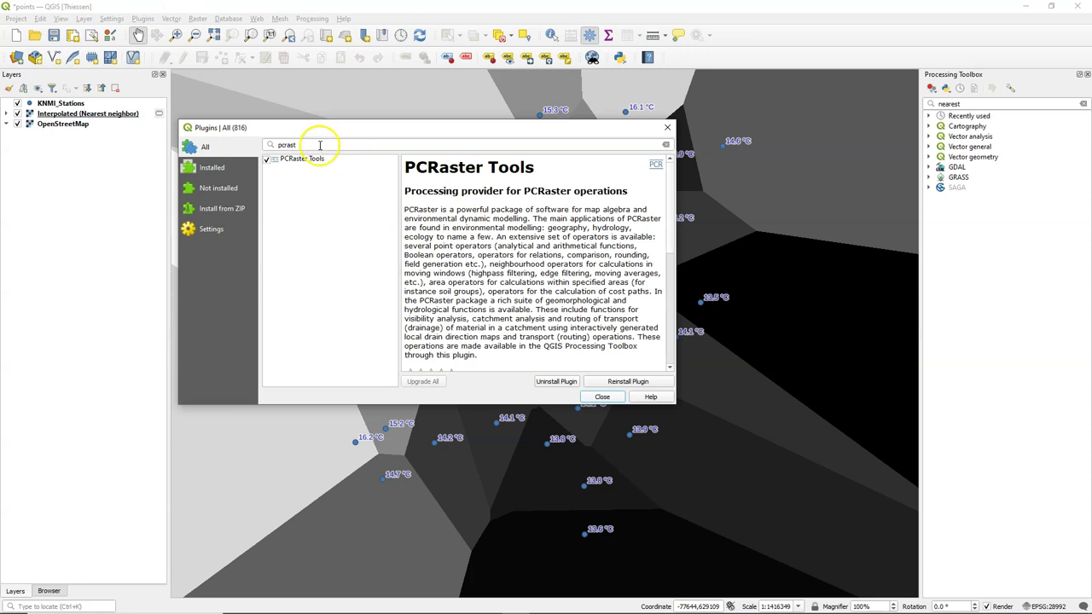
double_click(319, 145)
type("qgis re")
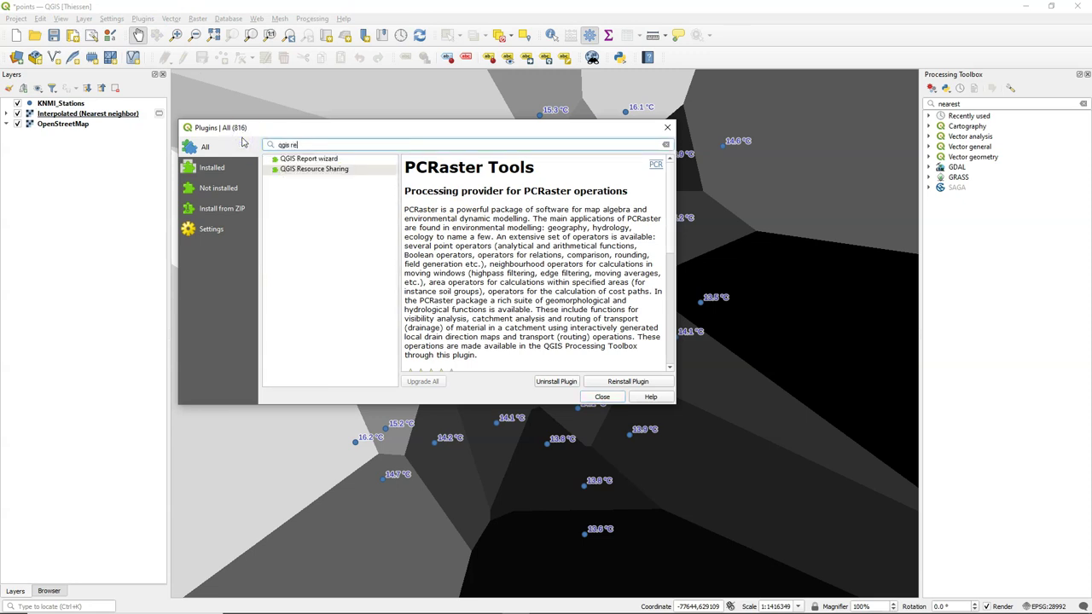
type("s")
left_click(307, 158)
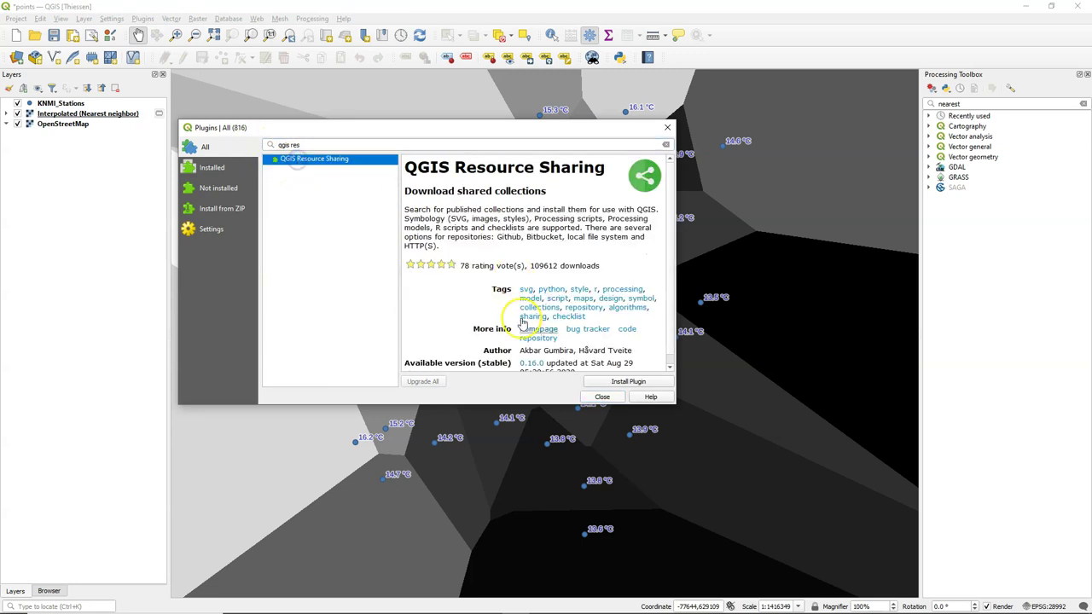
left_click(608, 382)
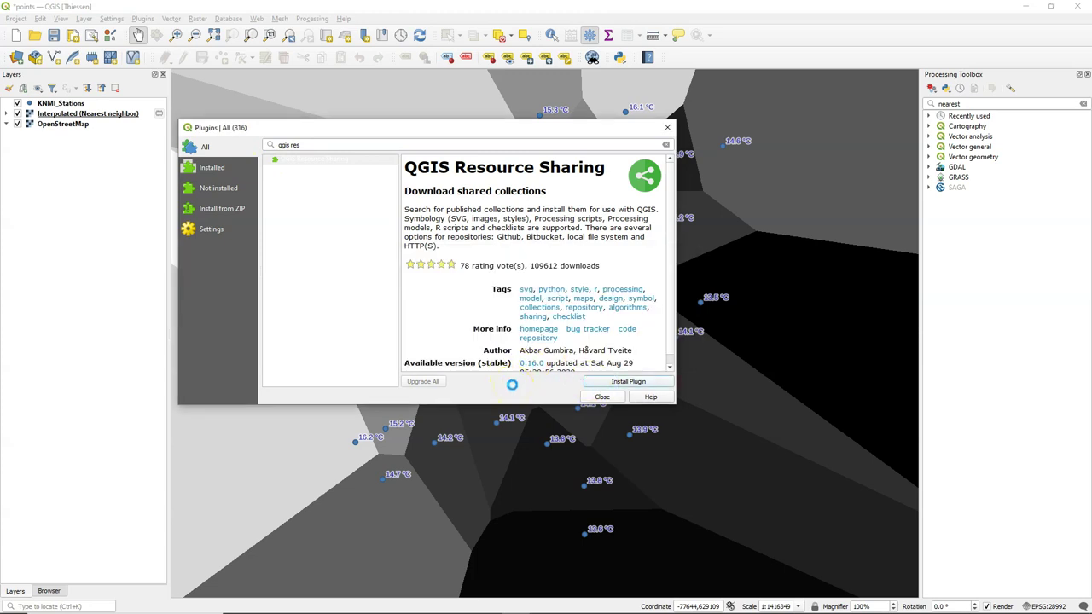
Step: Close the plugin manager and start adding a new repository in Resource Sharing settings
left_click(602, 397)
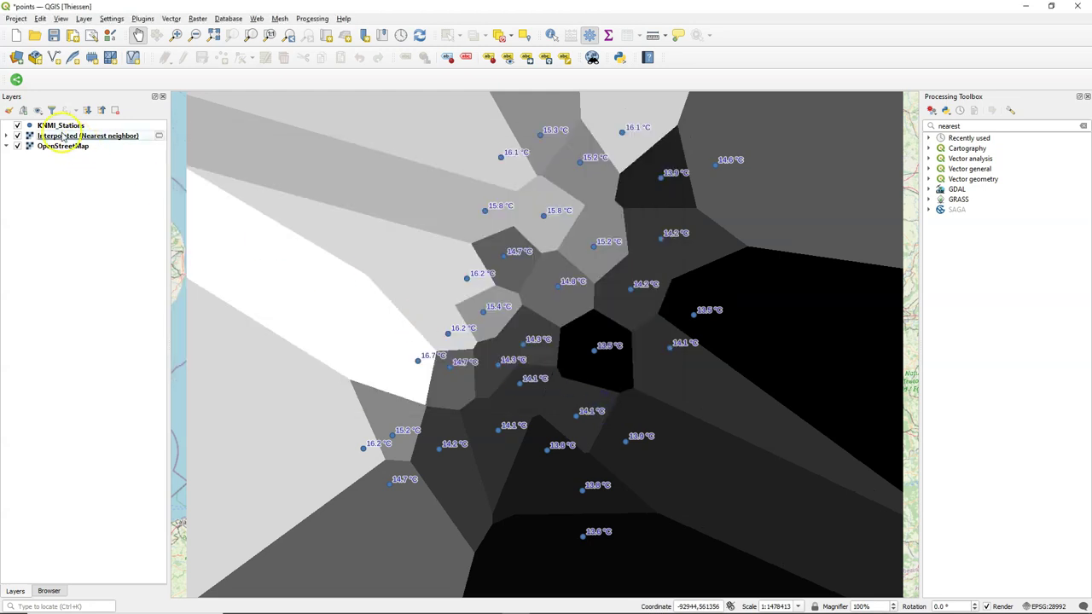
left_click(16, 81)
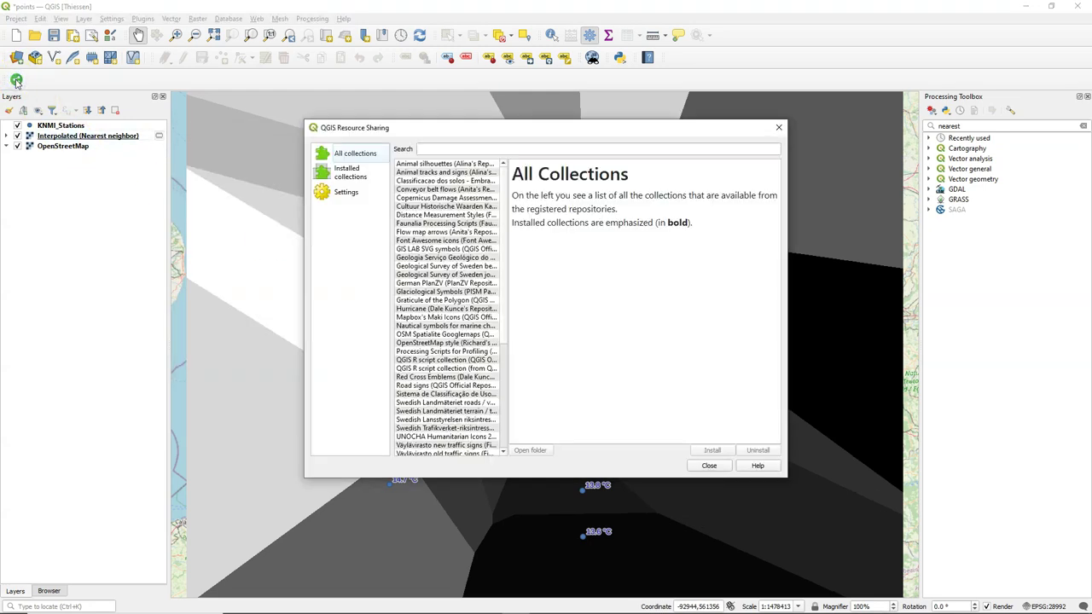
left_click(346, 192)
left_click(627, 444)
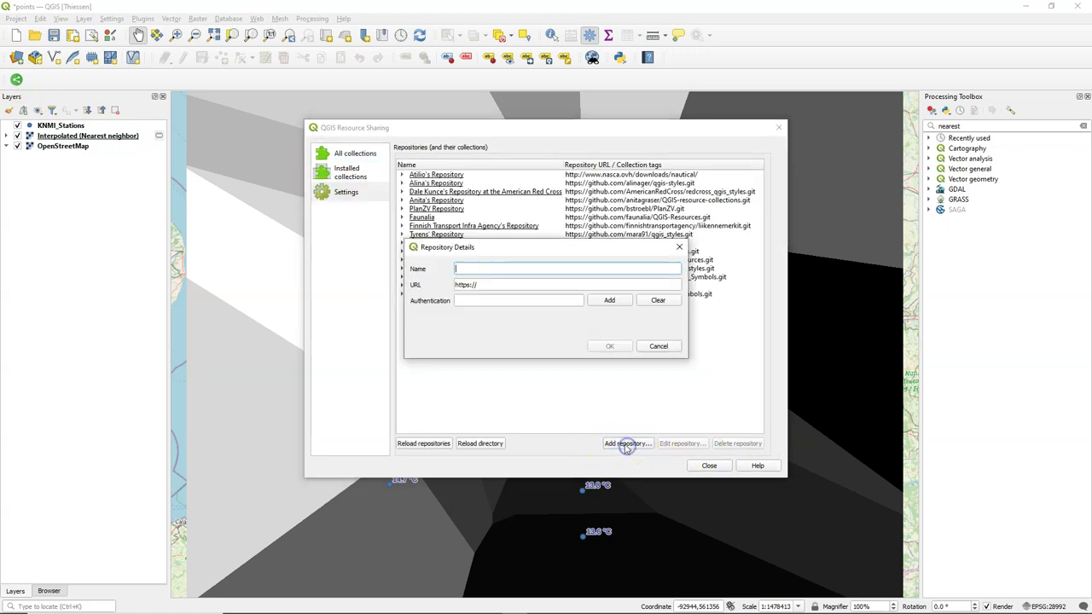
Step: Name the repository 'PCRaster', paste its GitHub URL ending in '.git', and save it
type("PCRaster")
left_click(500, 285)
key("ctrl+a")
type("https://github.com/jvdkwast/qgisrepository")
left_click(610, 343)
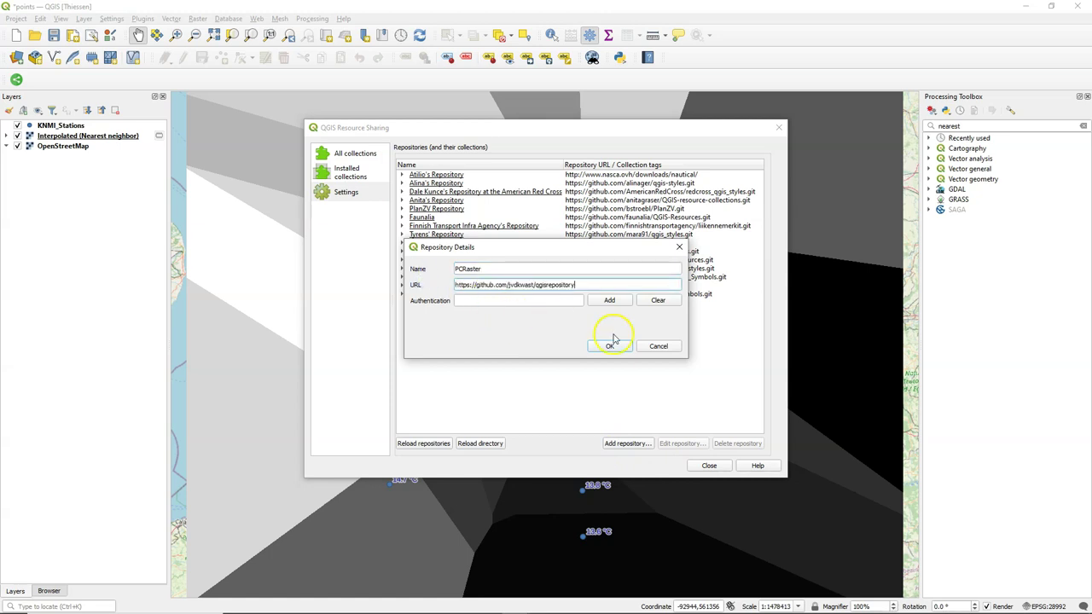
left_click(613, 347)
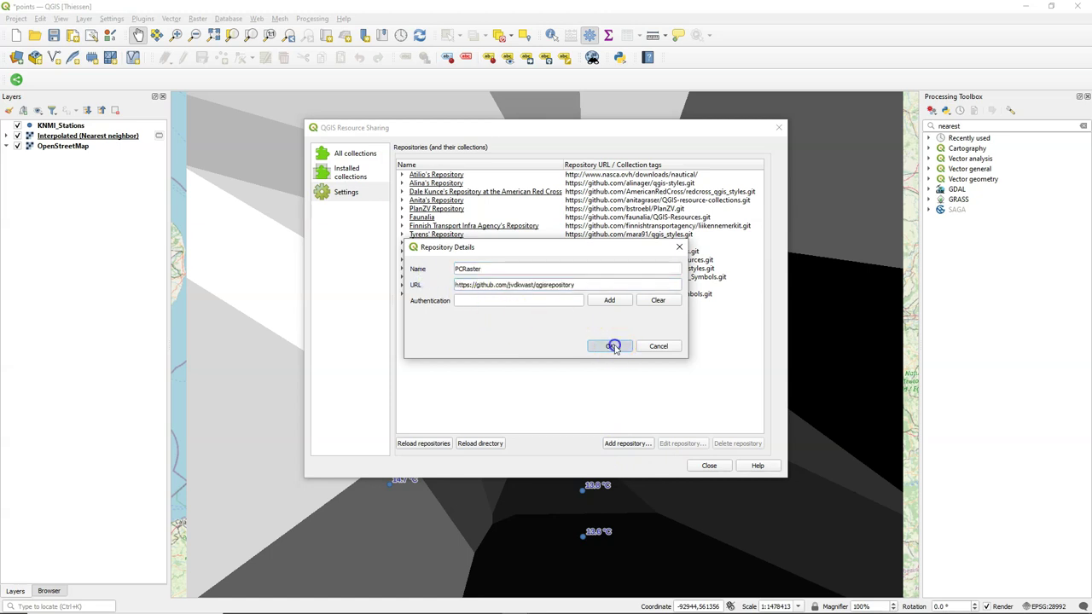
left_click(599, 284)
type(".gi")
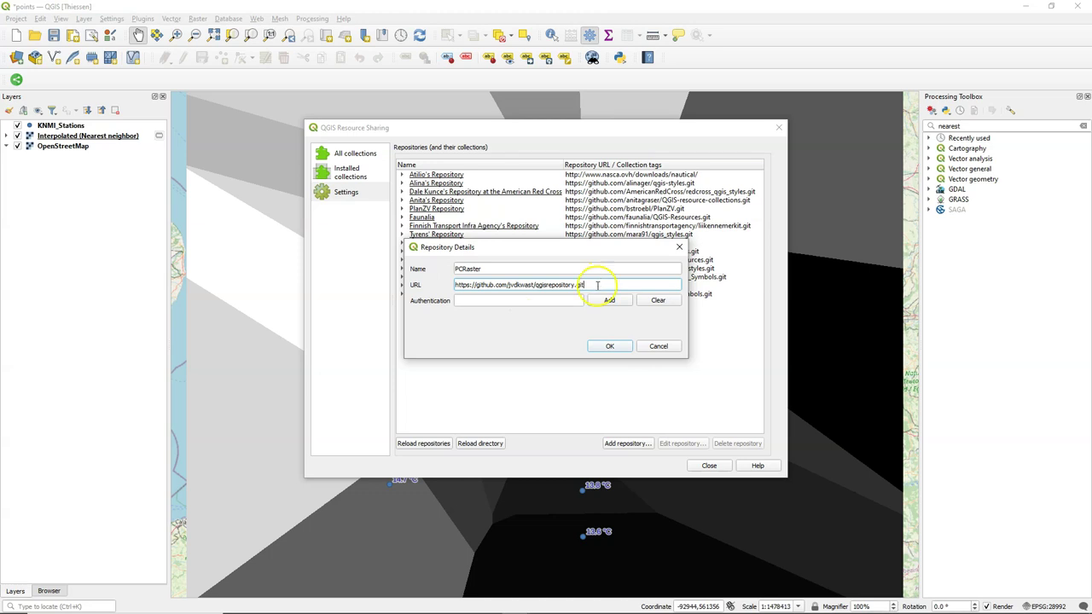
type("t")
left_click(610, 346)
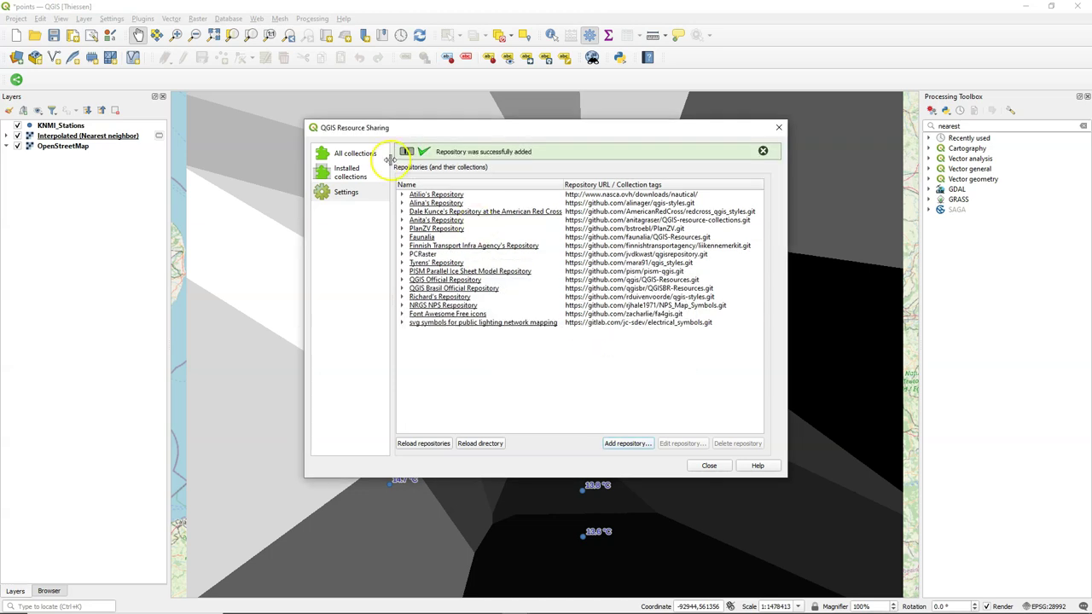
Step: Install the QGIS PCRaster model collection from All collections
left_click(356, 155)
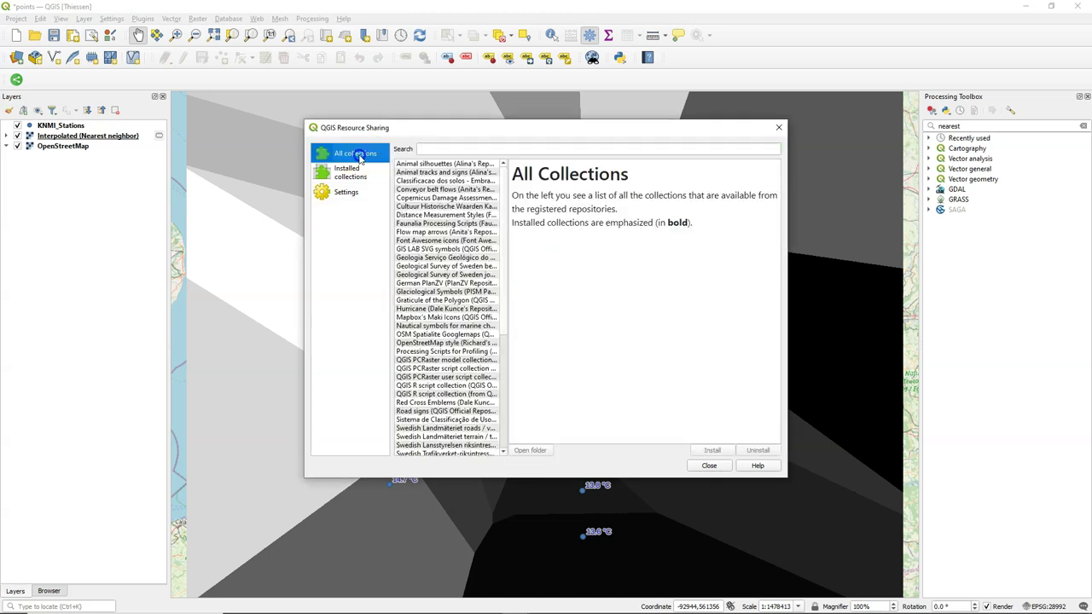
left_click(452, 362)
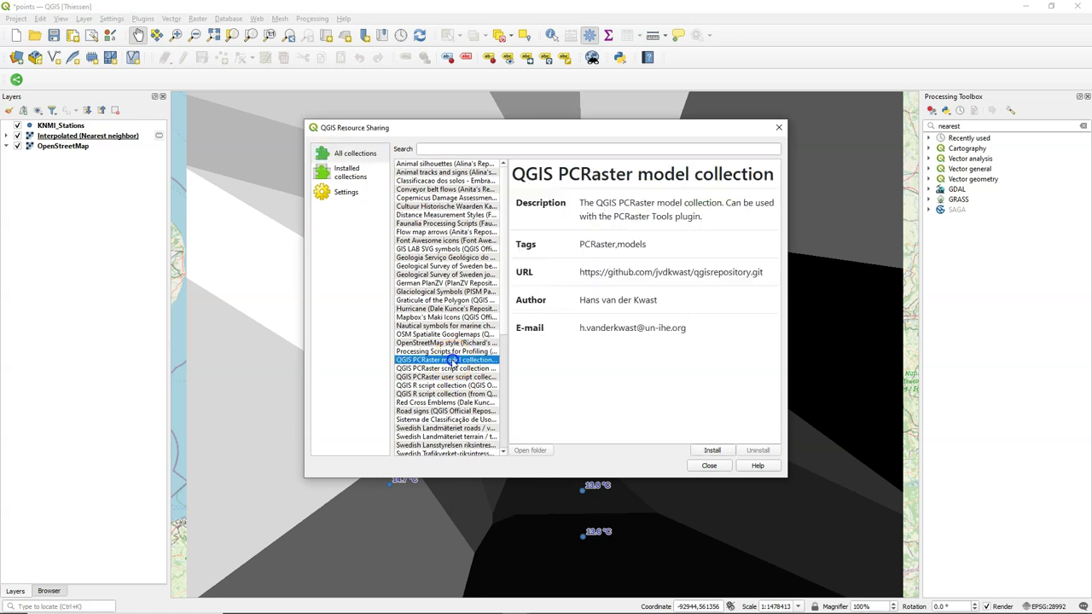
left_click(708, 451)
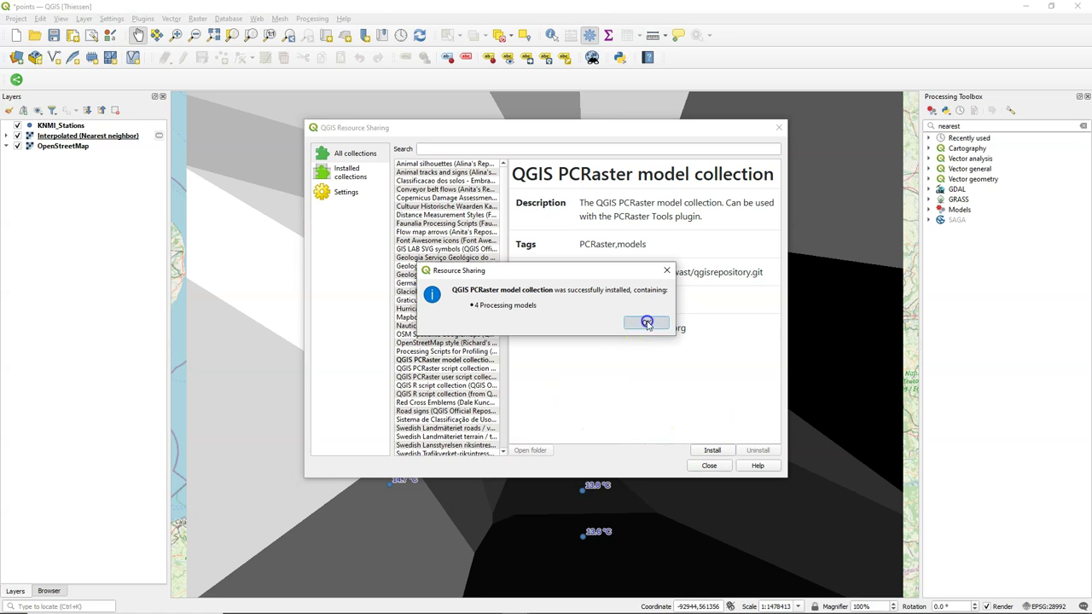
left_click(645, 324)
Step: Install the PCRaster user script collection and close Resource Sharing
left_click(447, 377)
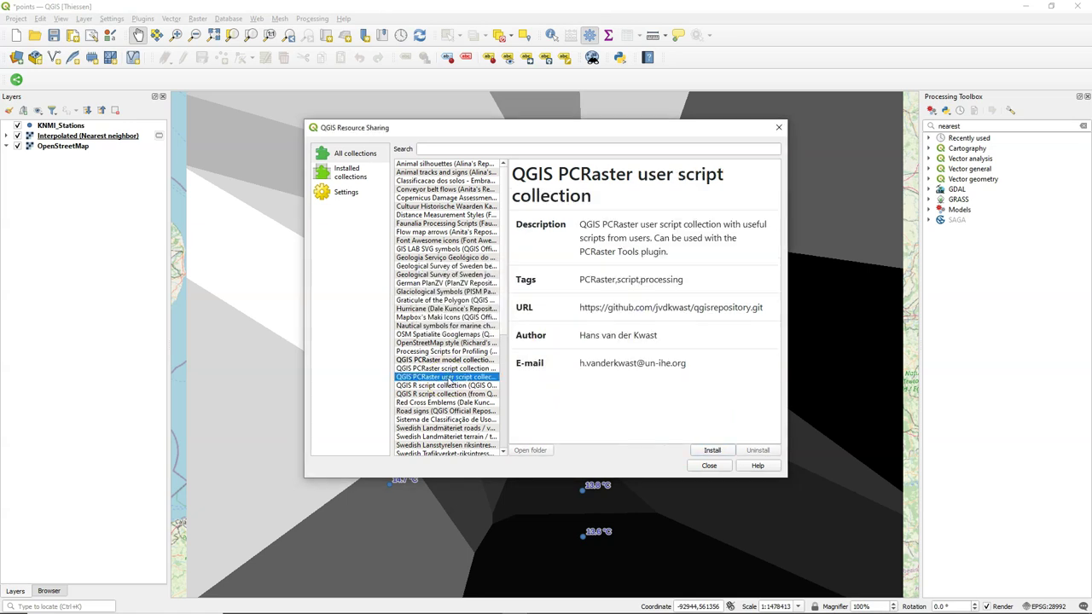
left_click(711, 450)
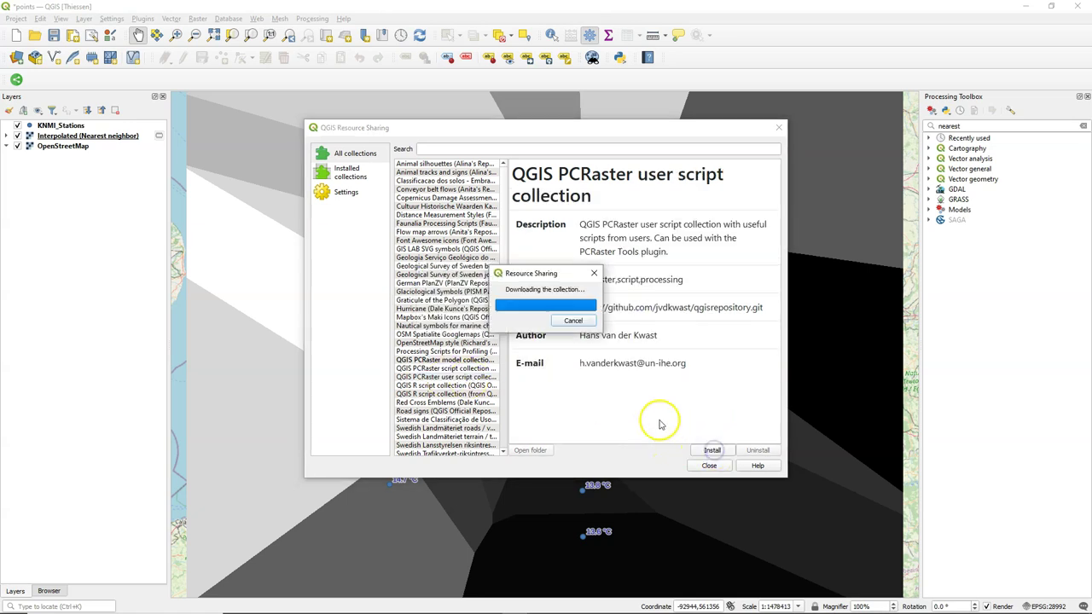
left_click(653, 323)
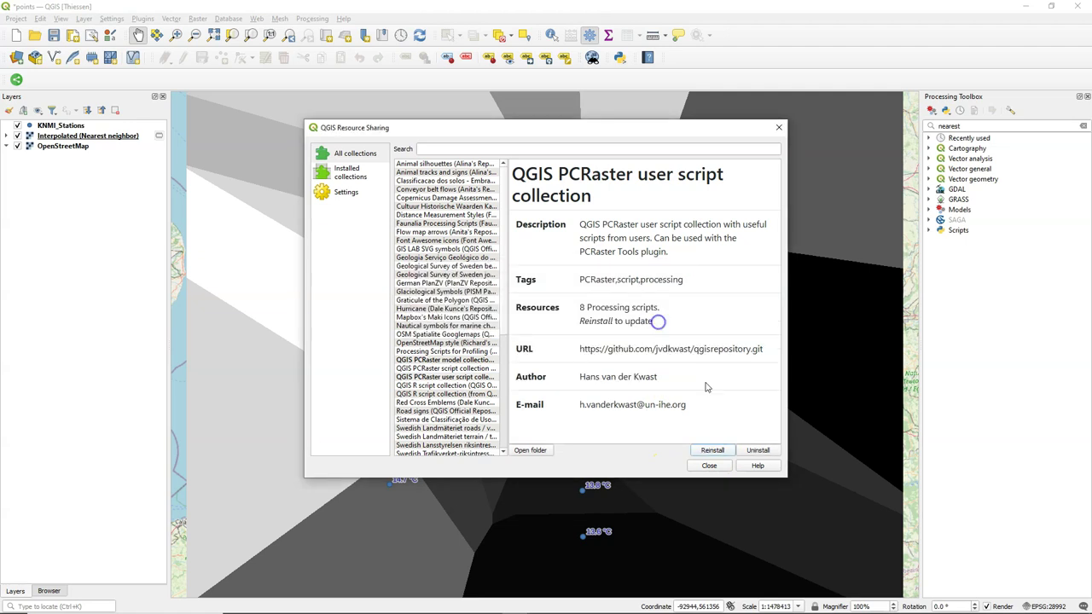
left_click(708, 465)
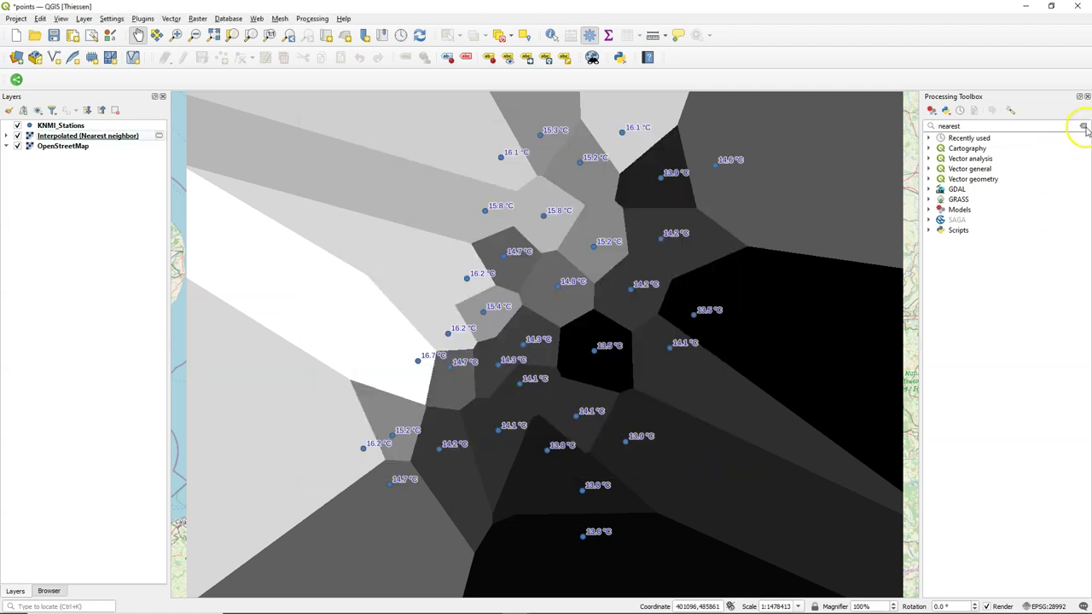
Step: Clear the toolbox search, hide Interpolated (Nearest neighbor), and open Models > Hydrology > Thiessen polygons
left_click(1084, 127)
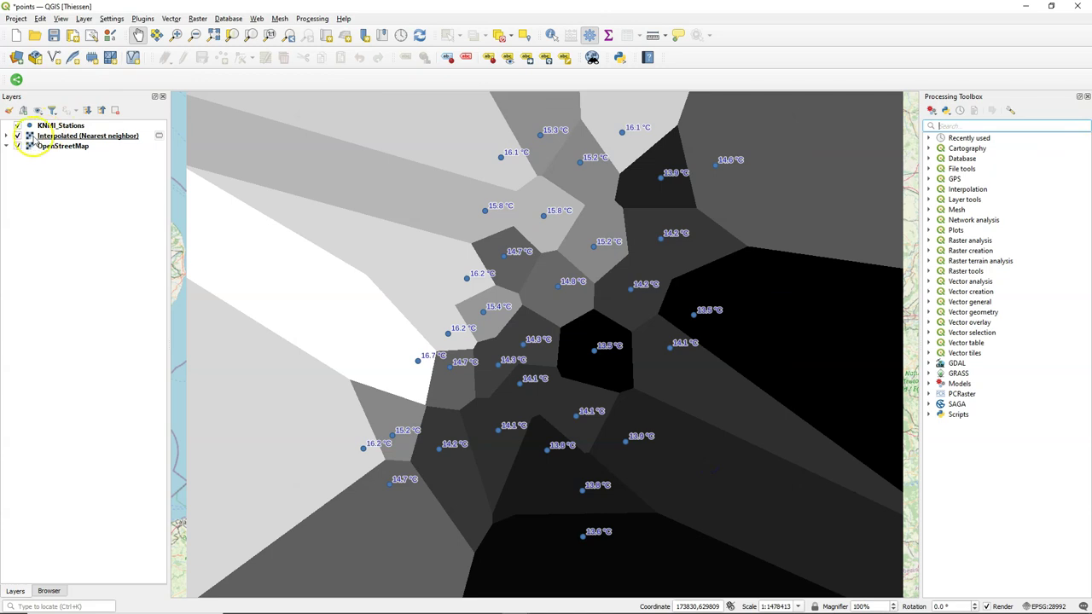
left_click(18, 136)
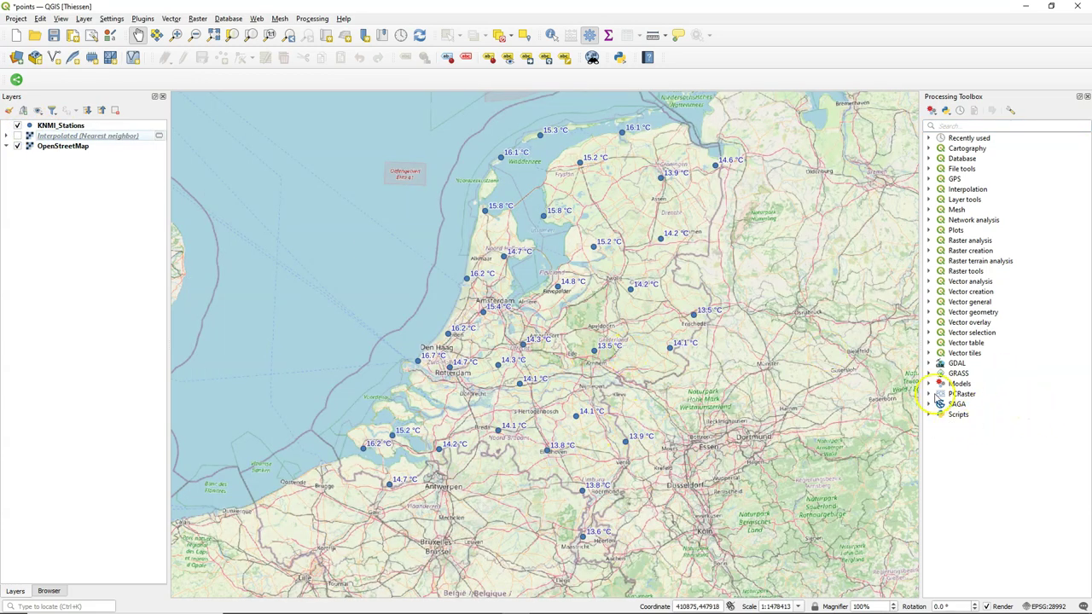
left_click(929, 384)
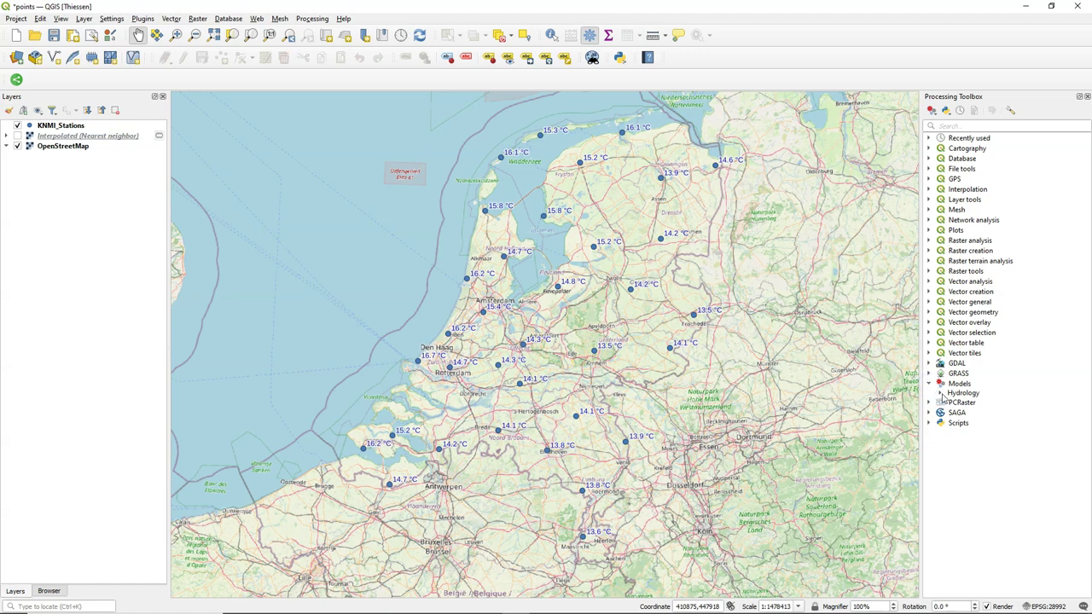
left_click(941, 393)
left_click(994, 433)
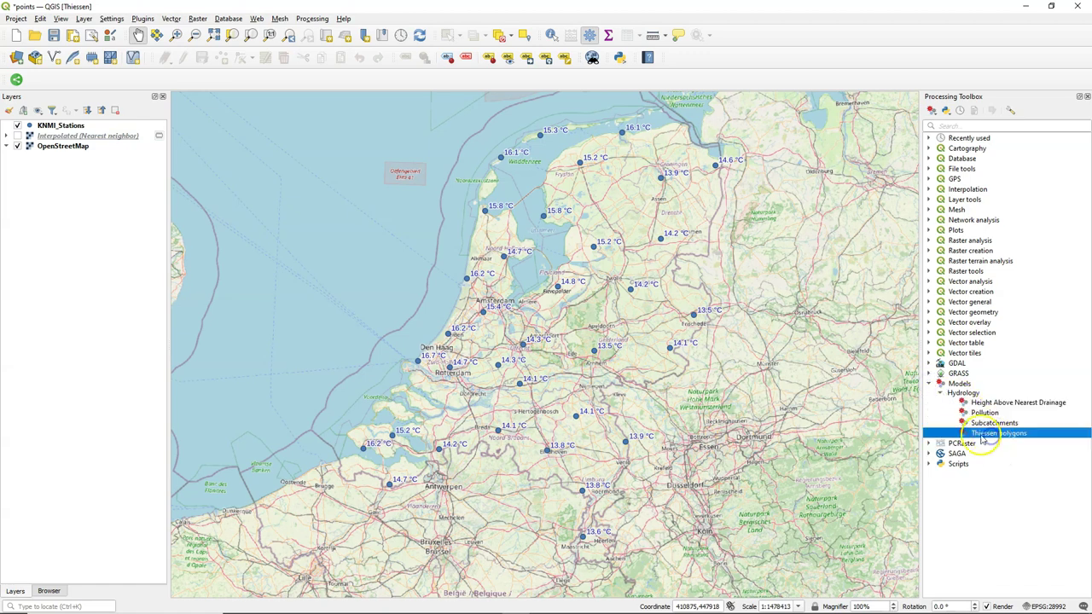
double_click(999, 434)
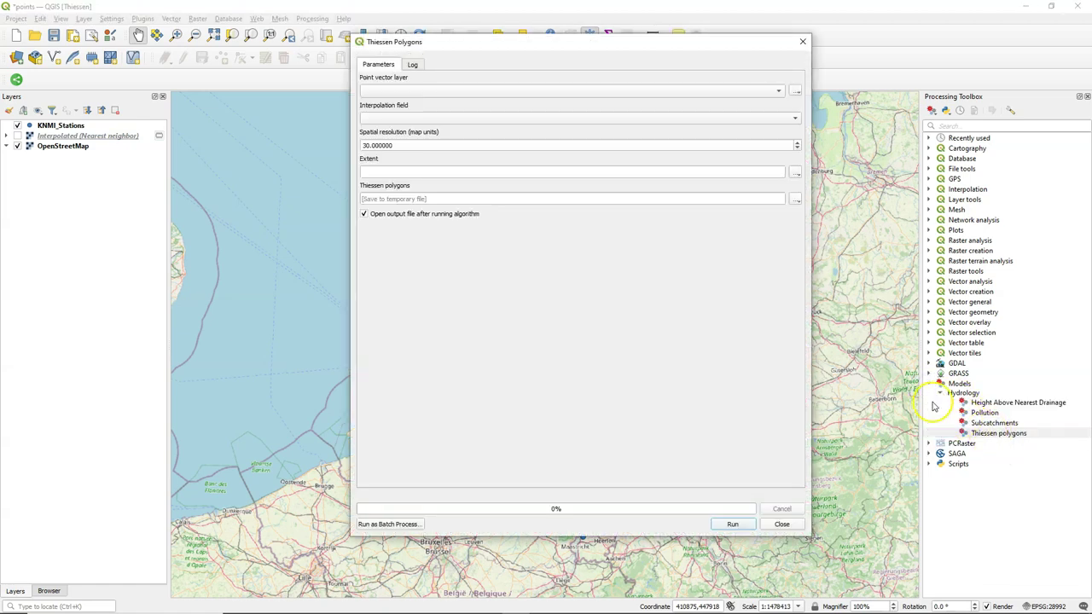
Step: Set point layer KNMI_Stations, interpolation field T(C), and spatial resolution 50
left_click(389, 92)
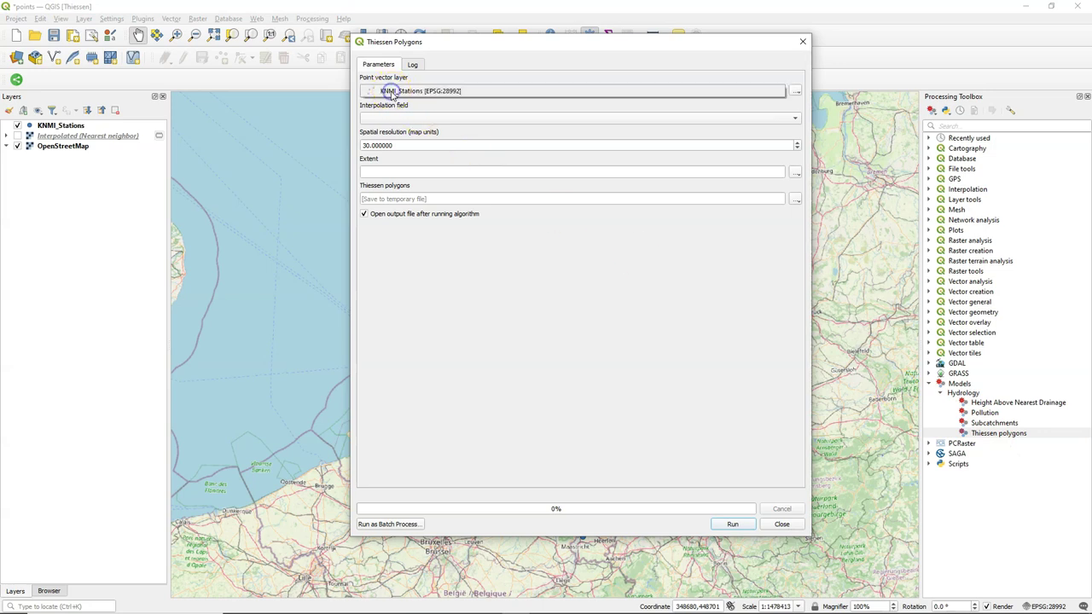
left_click(394, 119)
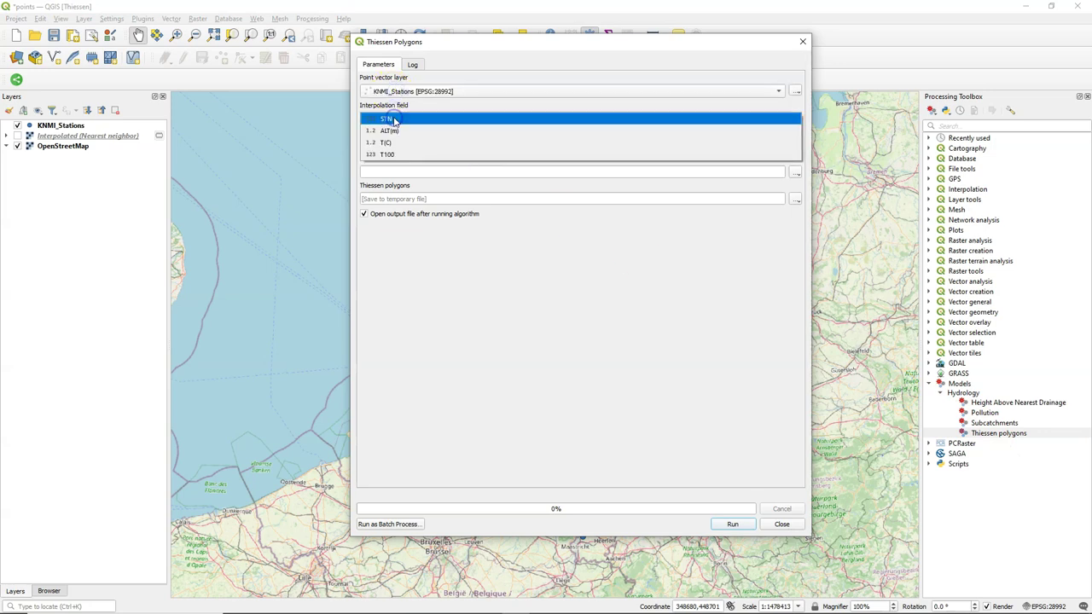
left_click(381, 143)
left_click(373, 144)
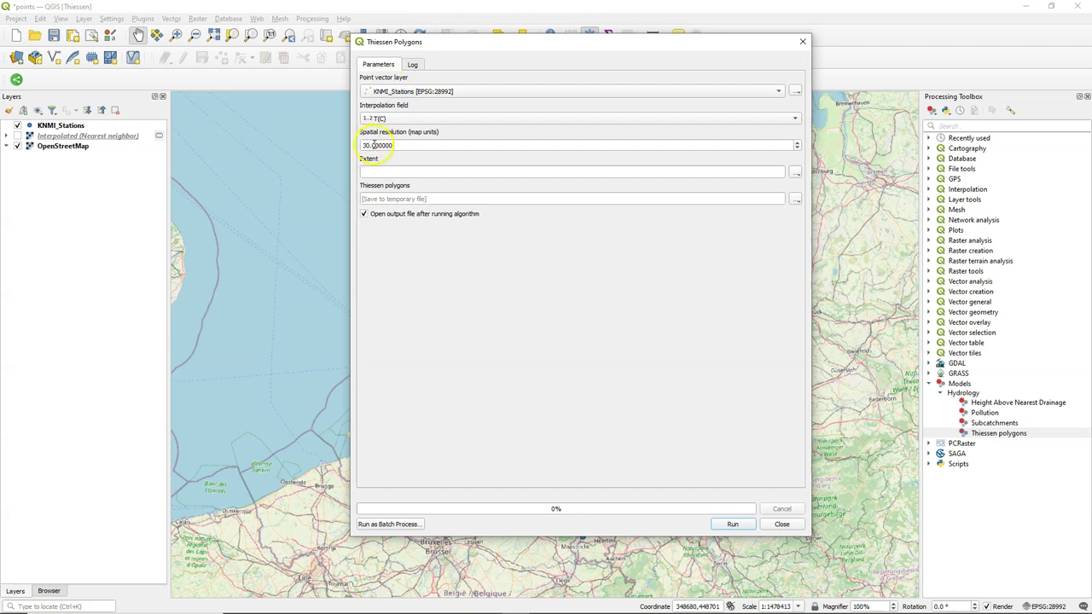
double_click(371, 145)
type("5")
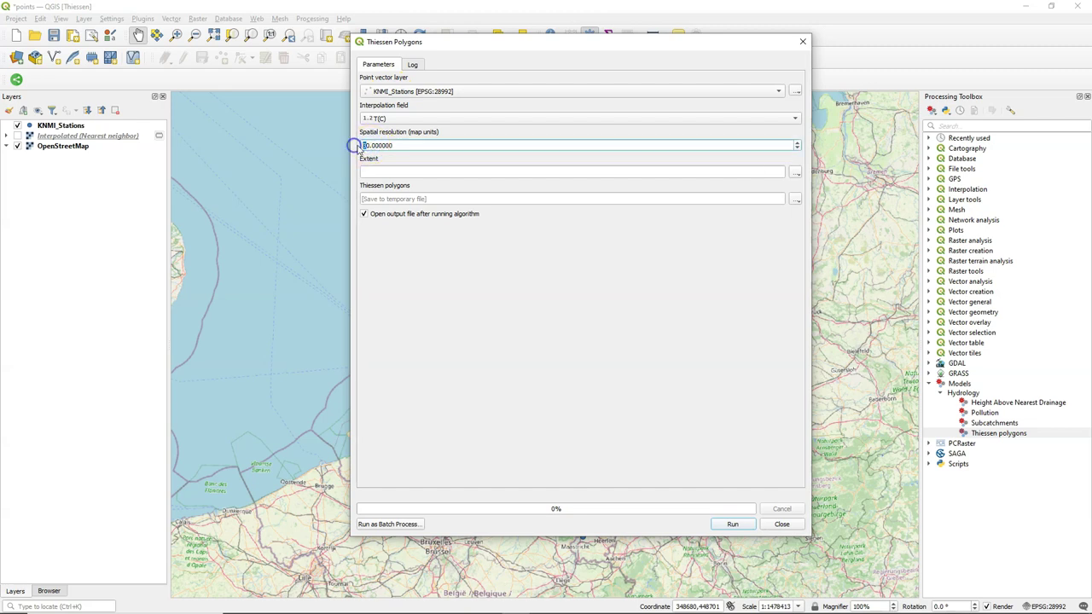
left_click(500, 248)
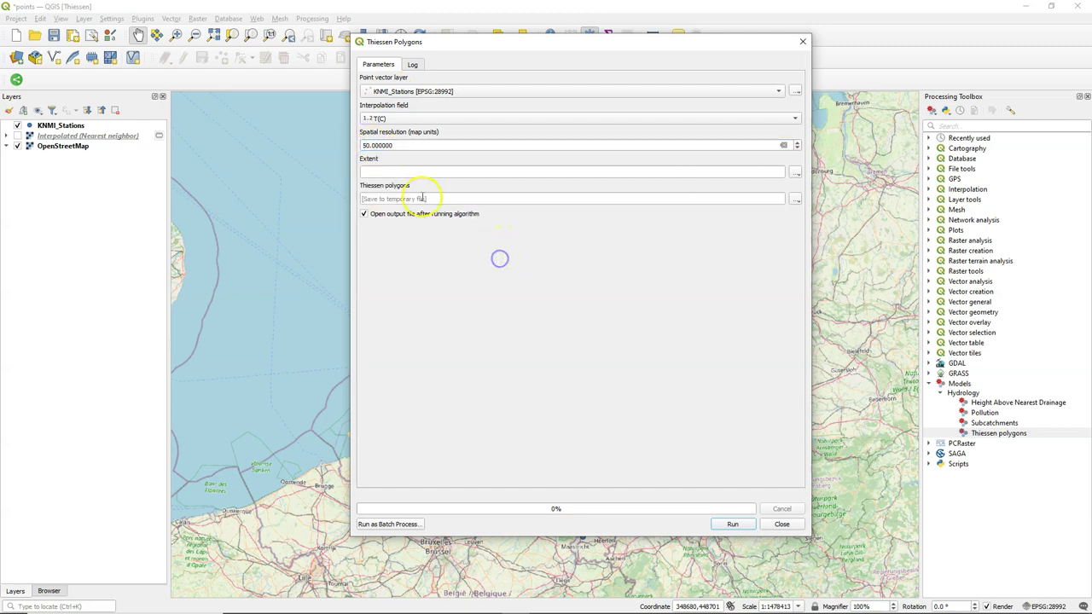
Step: Use the map canvas extent and run the Thiessen polygons model
left_click(806, 162)
left_click(795, 172)
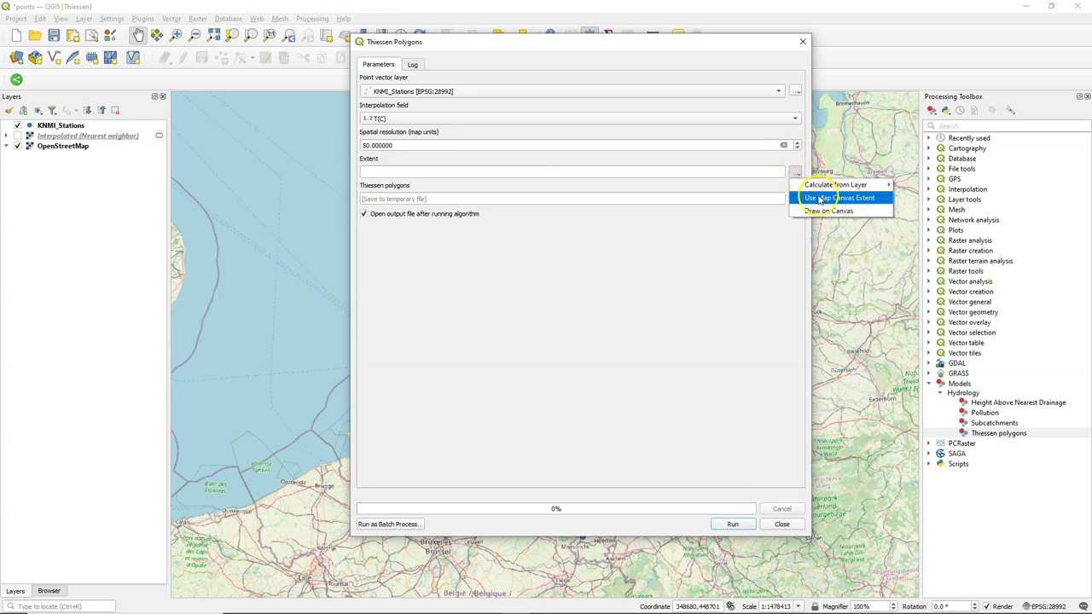
left_click(819, 198)
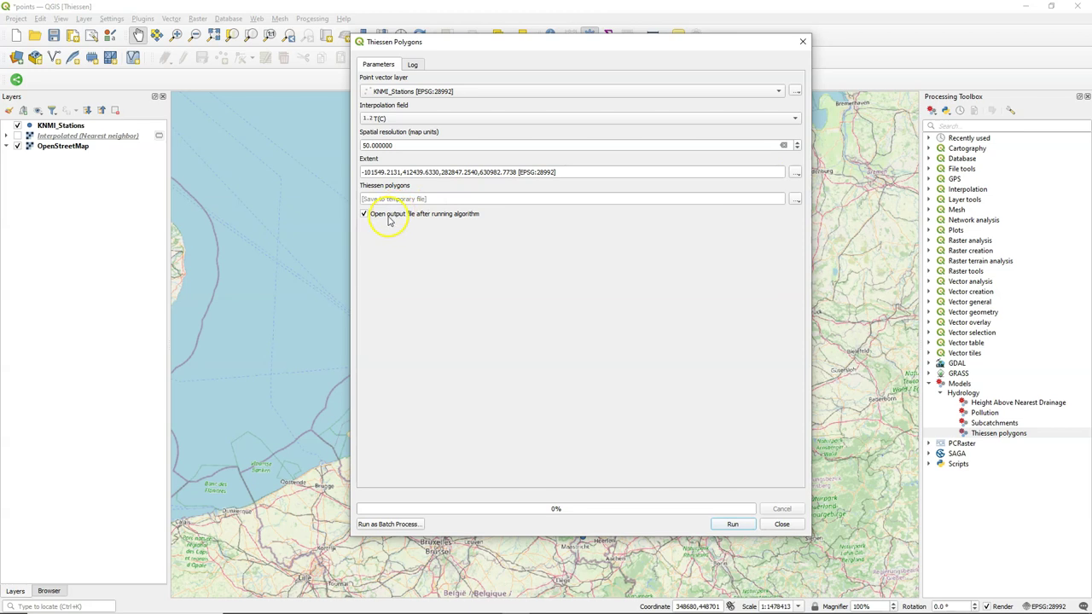
left_click(731, 525)
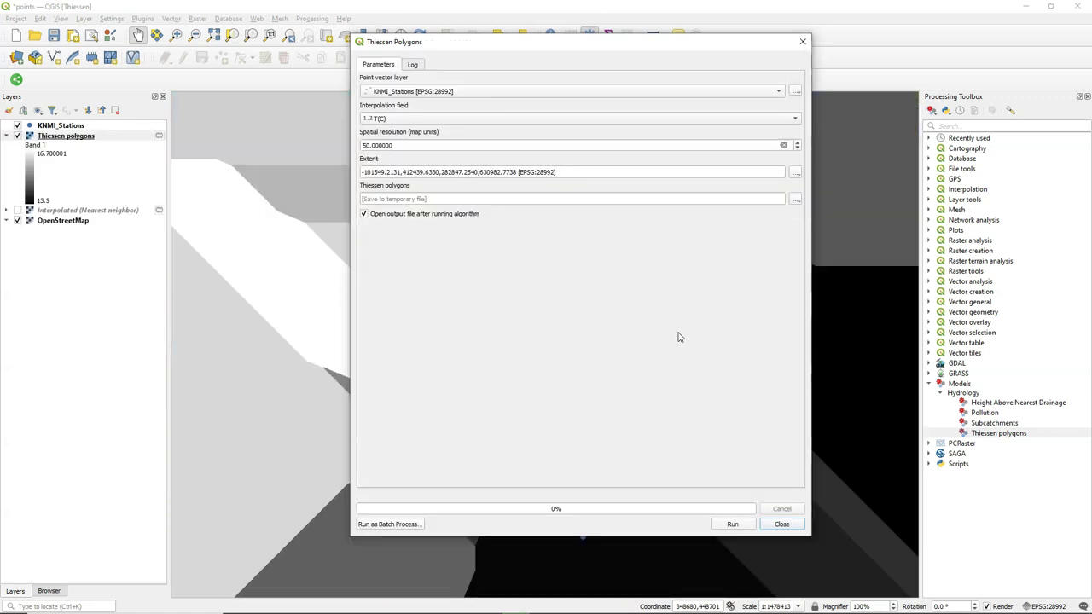
Step: Close the Thiessen Polygons window and compare its raster with Interpolated (Nearest neighbor), ending with Thiessen polygons hidden
left_click(782, 523)
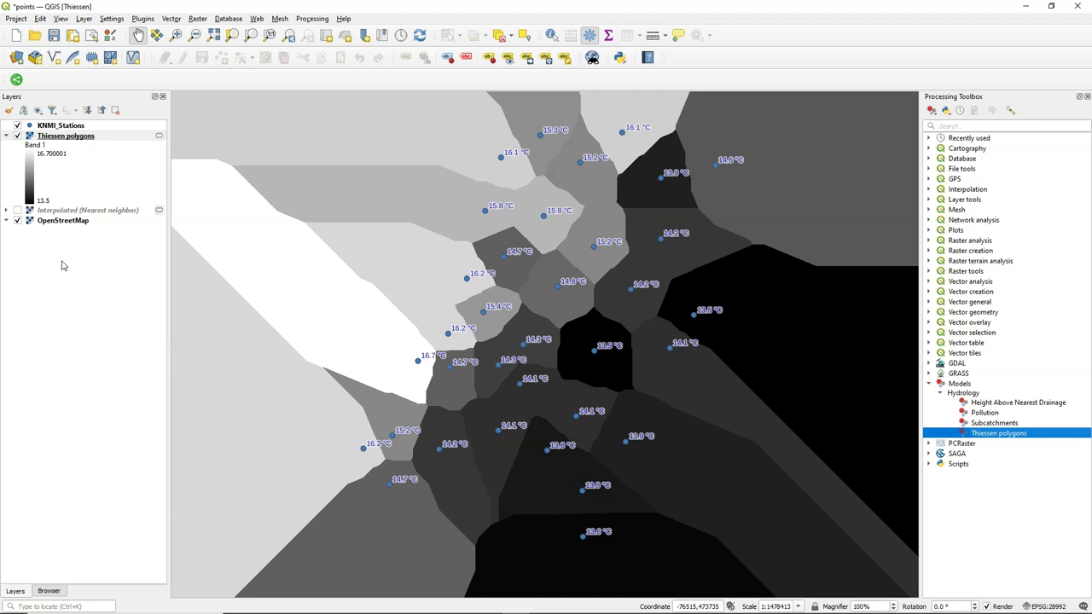
left_click(17, 210)
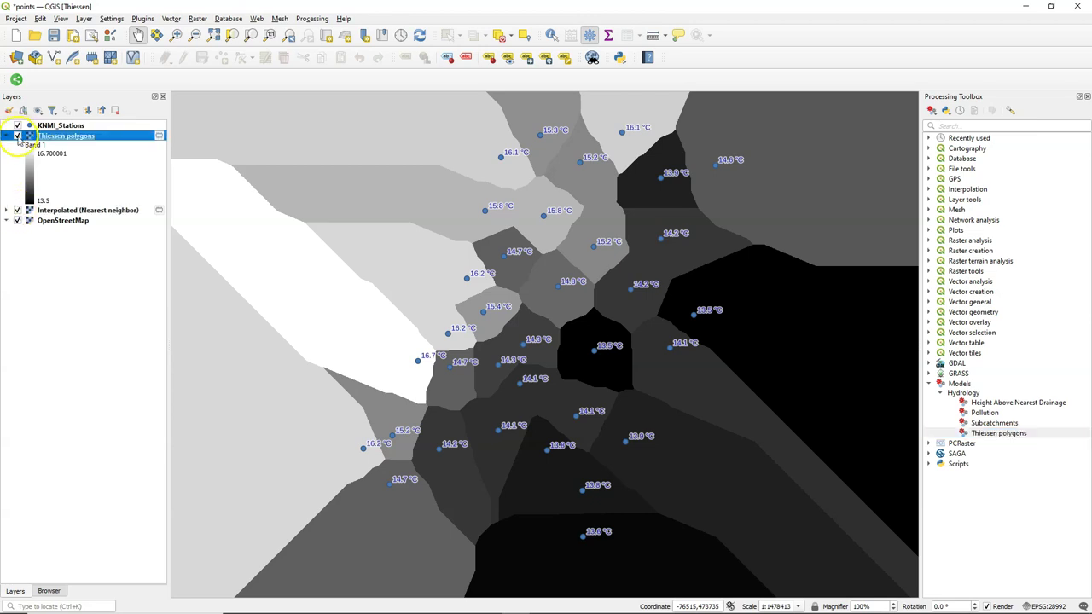
left_click(17, 136)
left_click(17, 136)
left_click(17, 136)
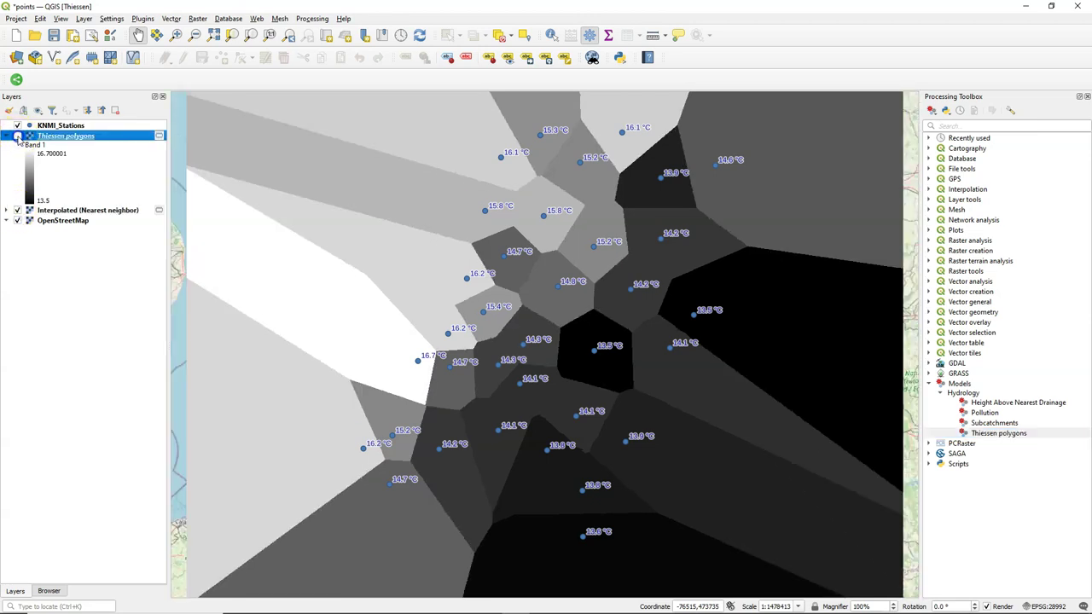
left_click(17, 136)
left_click(17, 137)
left_click(17, 137)
left_click(18, 137)
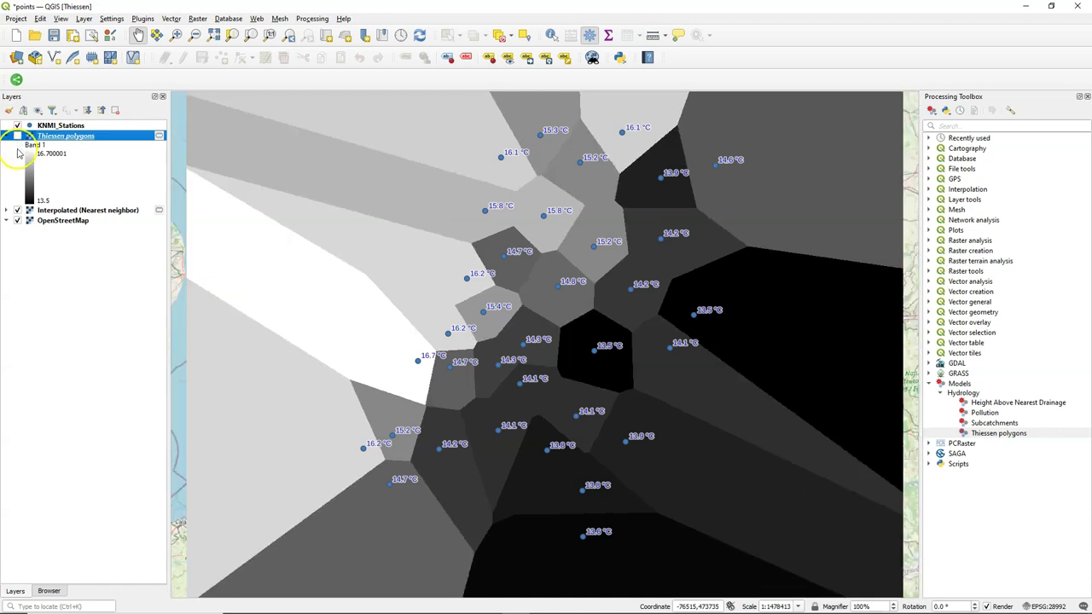